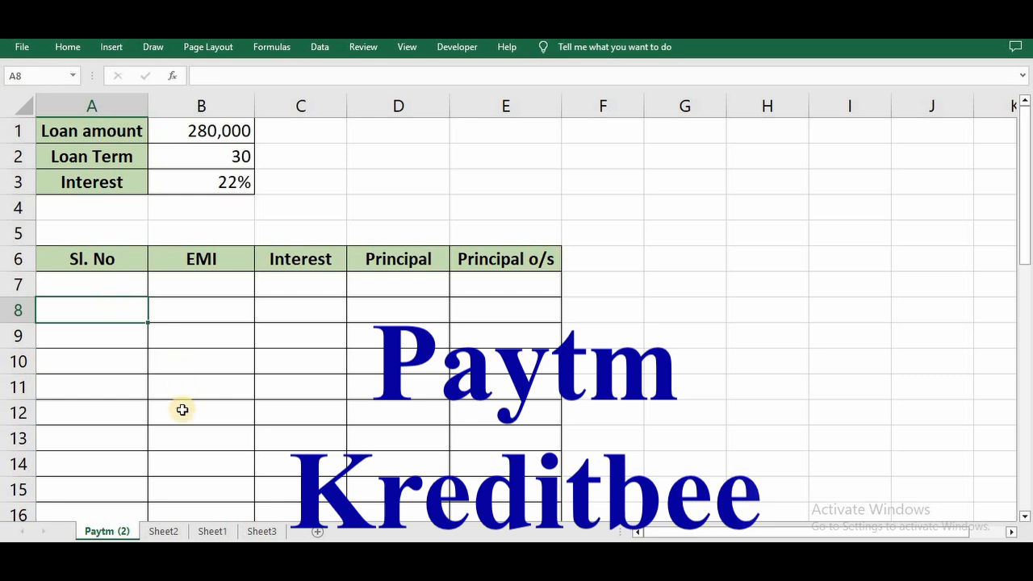
Examine the loan sanction letter and monthly repayment schedule on Sheet2 for the amount, interest rate, EMI and tenure.
left_click(162, 531)
scroll(222, 310, "down", 2)
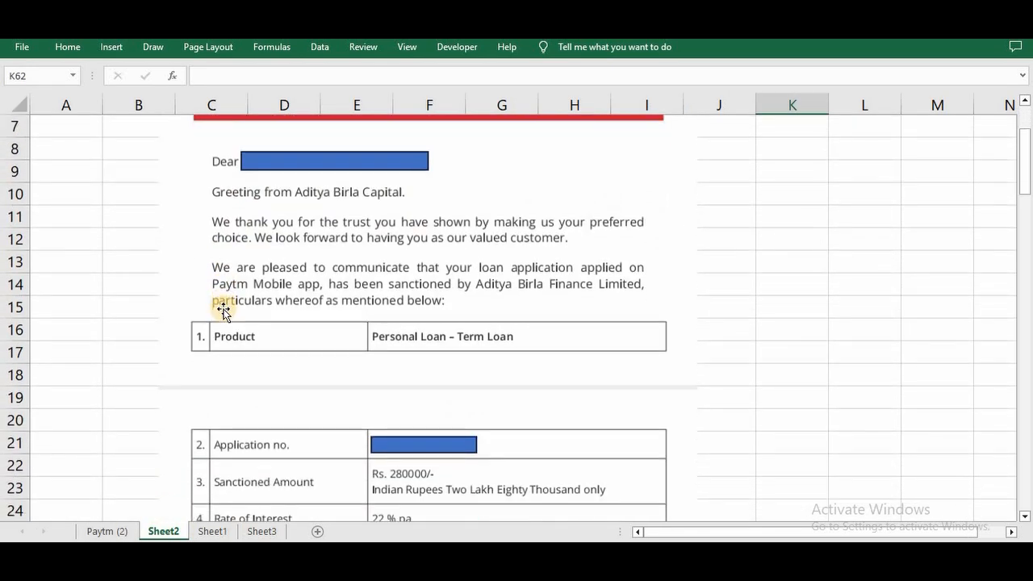
scroll(223, 311, "down", 3)
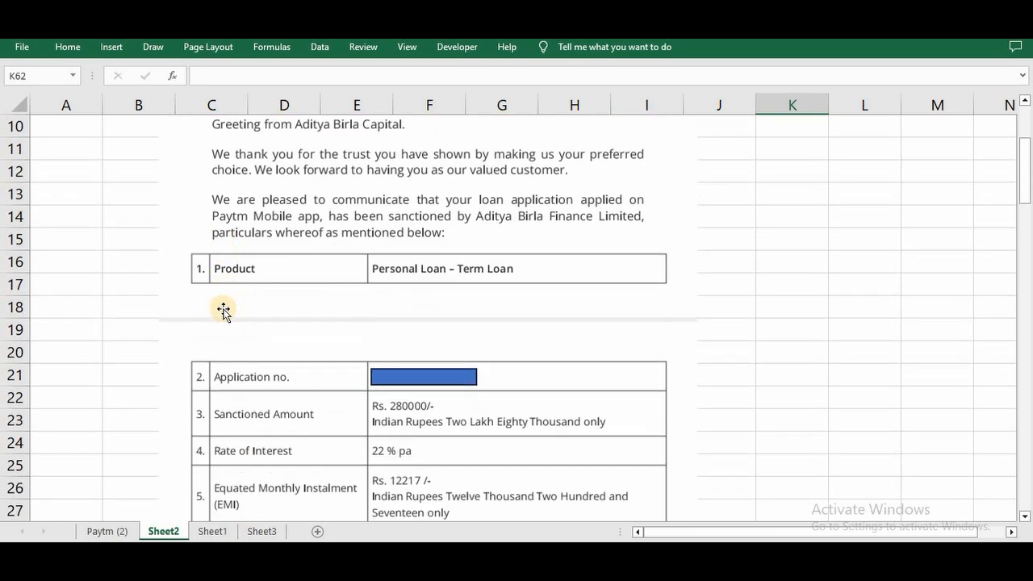
scroll(222, 310, "down", 2)
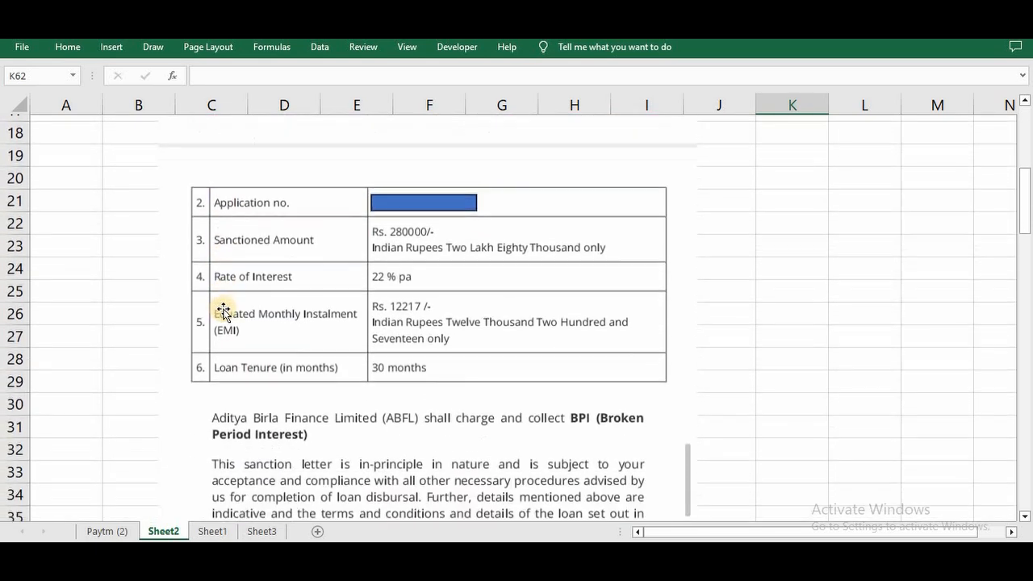
scroll(223, 311, "up", 6)
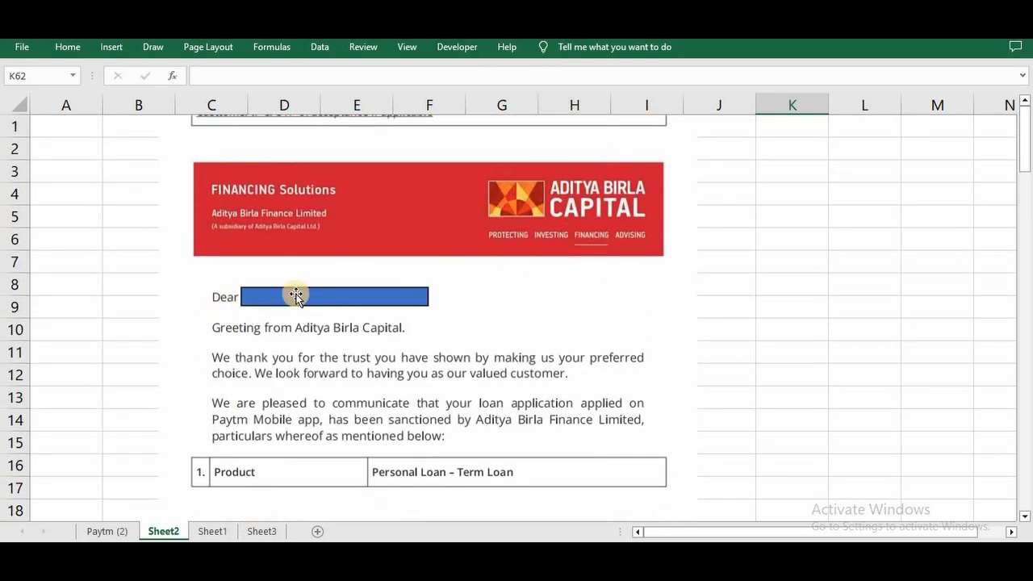
scroll(201, 388, "down", 4)
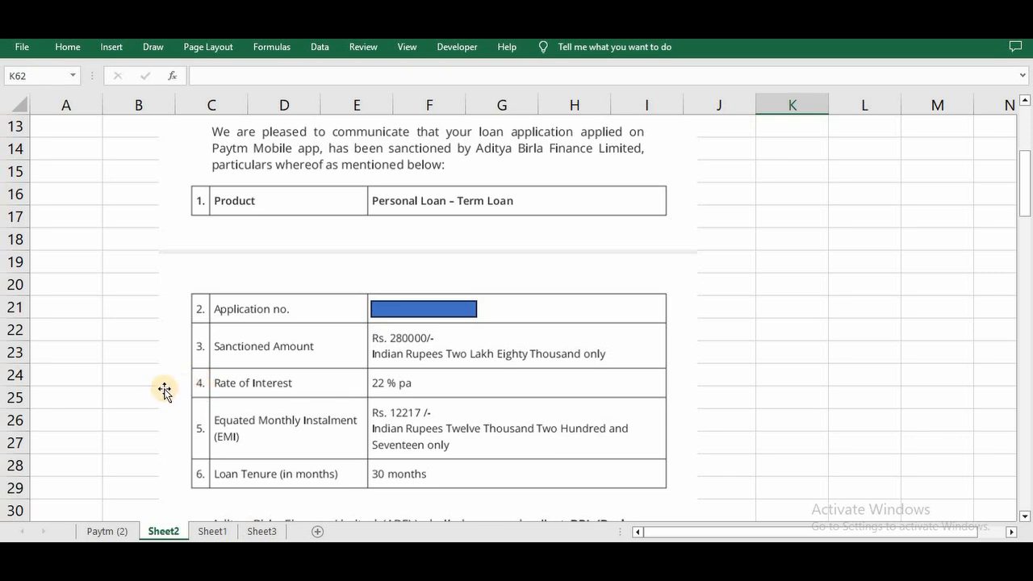
scroll(163, 390, "down", 6)
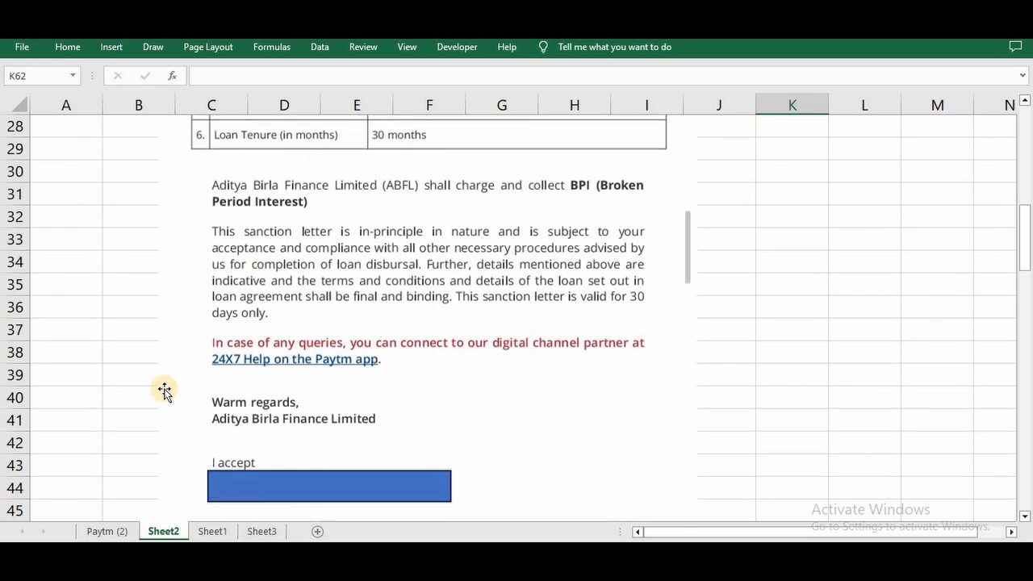
scroll(163, 390, "down", 11)
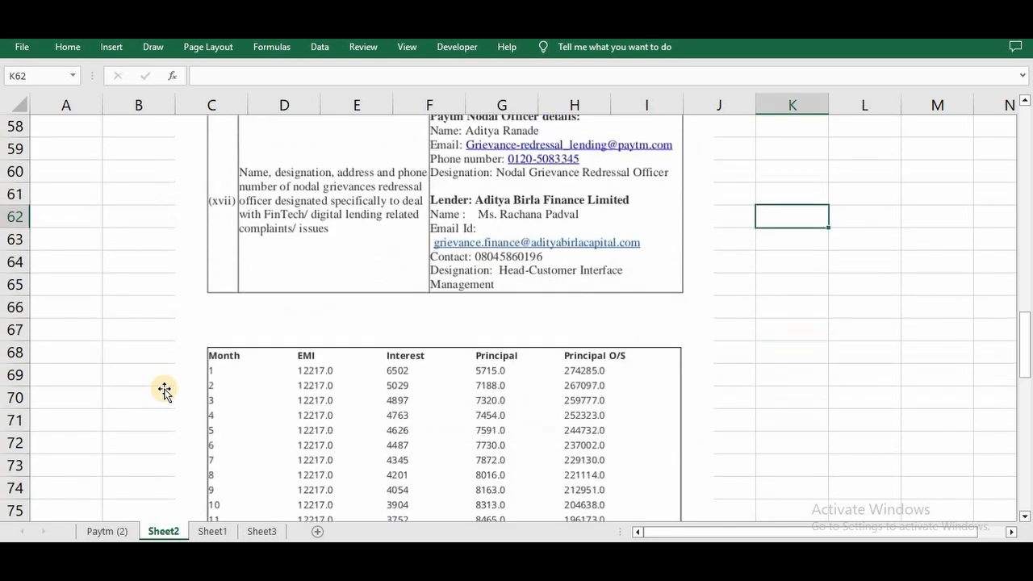
scroll(164, 390, "down", 1)
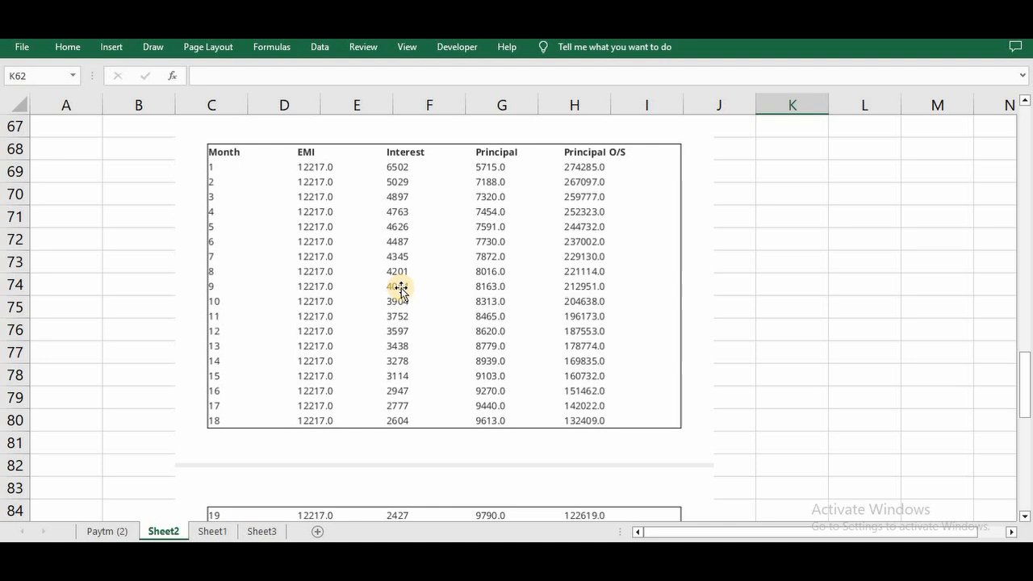
scroll(398, 287, "up", 1)
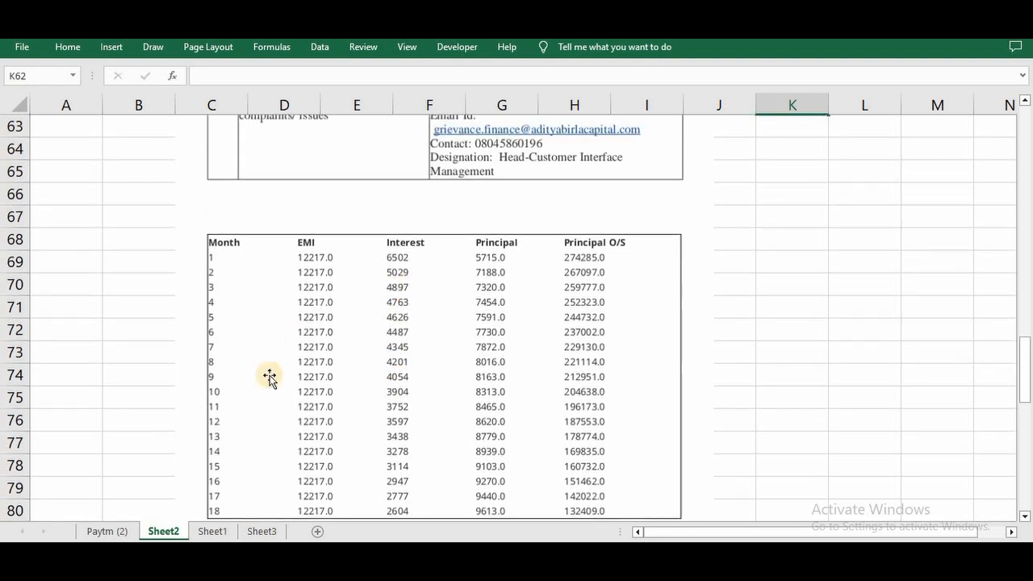
On the Paytm (2) sheet, enter 0 as the first Sl. No value in cell A7.
left_click(110, 532)
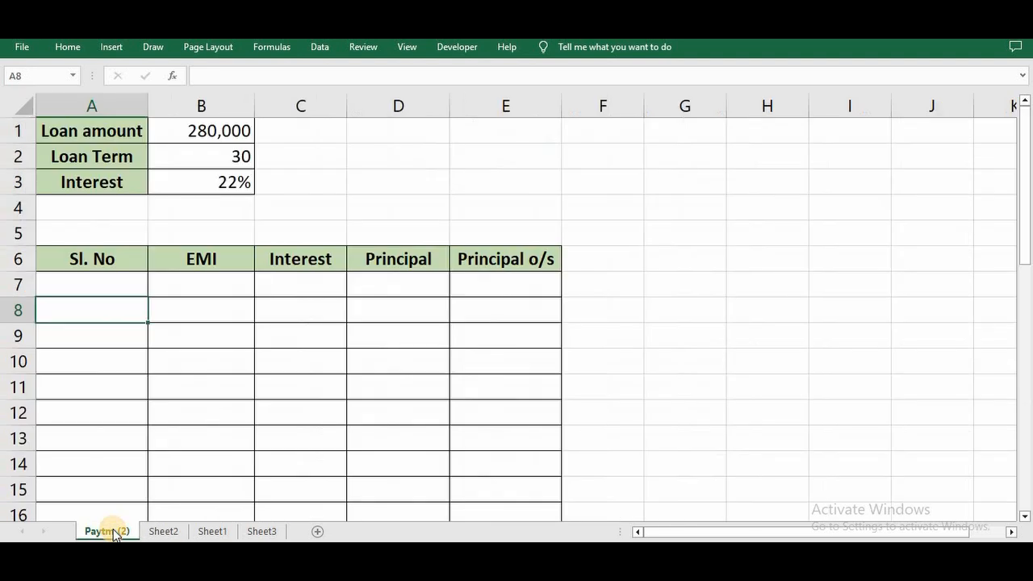
left_click(116, 292)
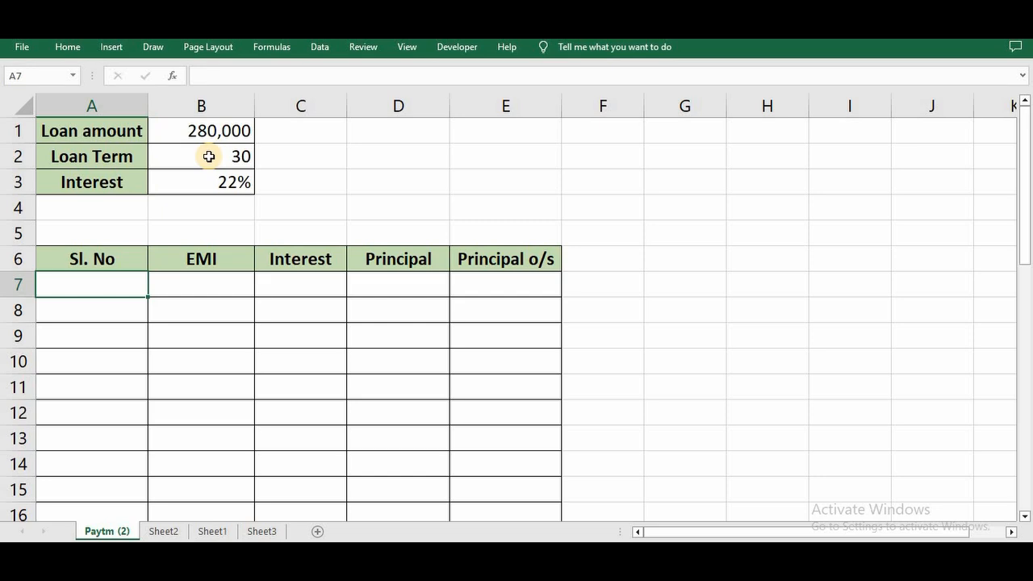
type("0")
key("Return")
Fill the Sl. No column down from A7 with a linear series in columns, using a stop value of 30.
left_click(123, 288)
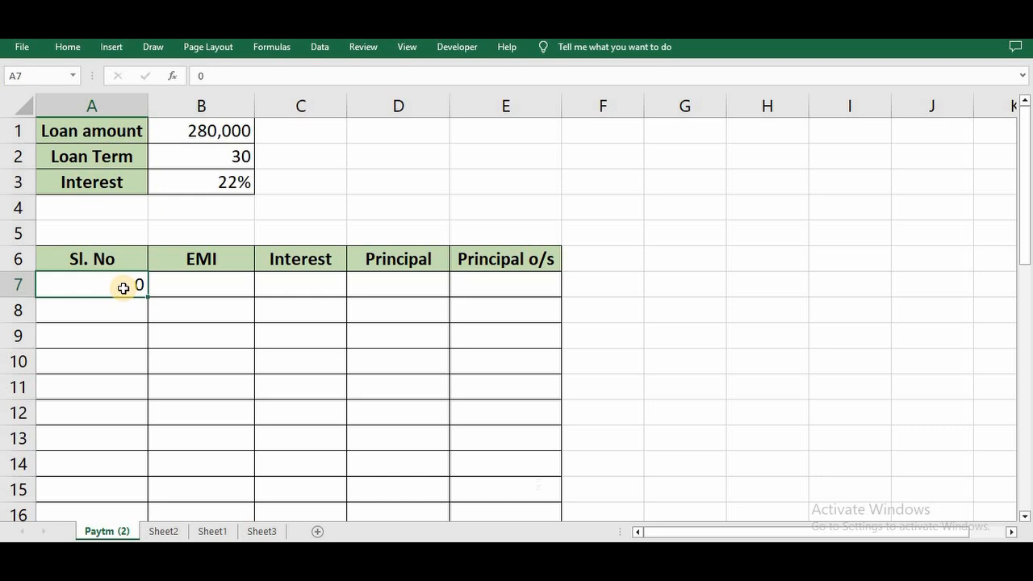
key("alt")
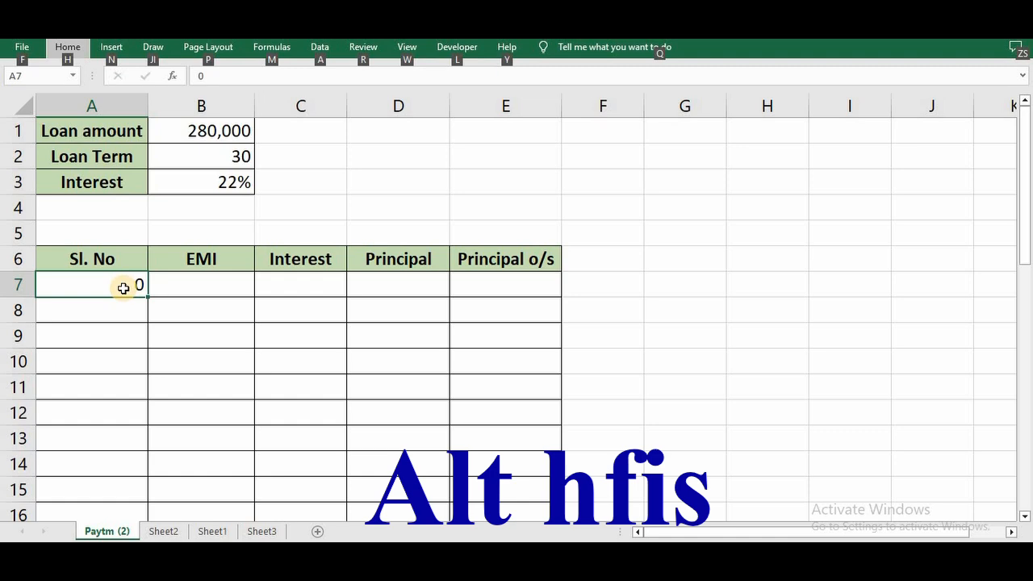
key("h")
key("f")
key("i")
key("s")
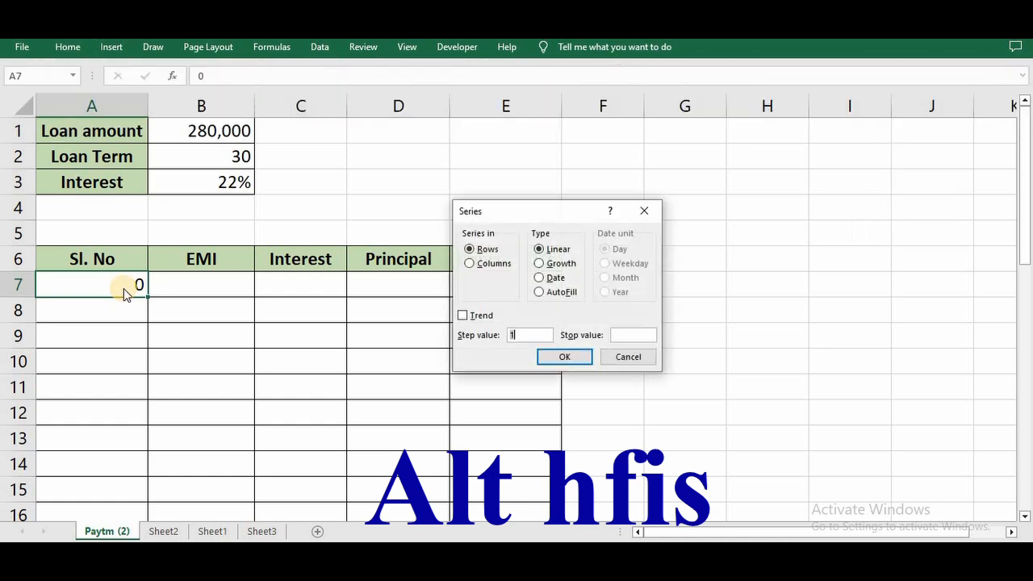
left_click_drag(545, 210, 515, 211)
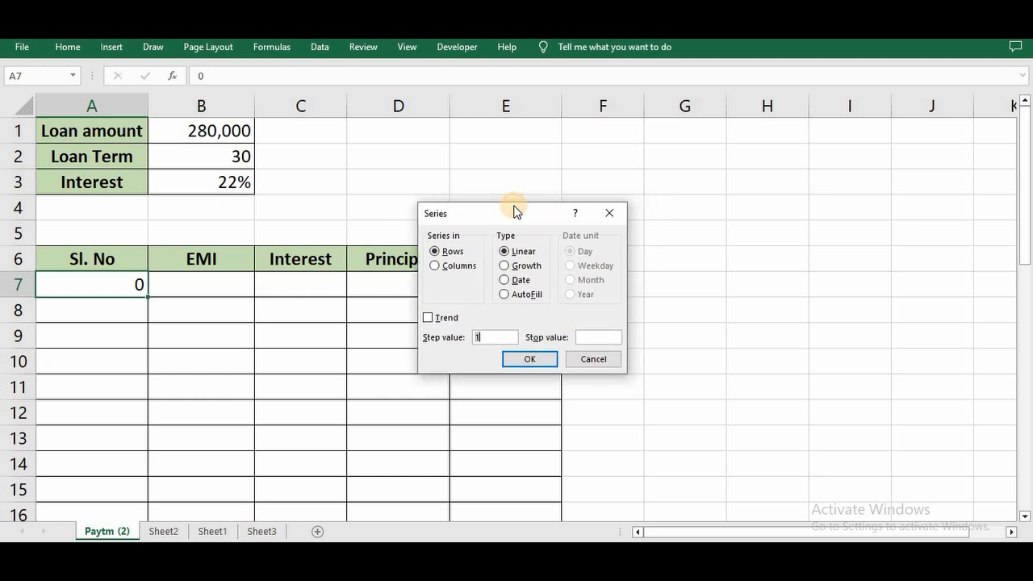
left_click(445, 265)
left_click(605, 337)
type("30")
left_click(539, 361)
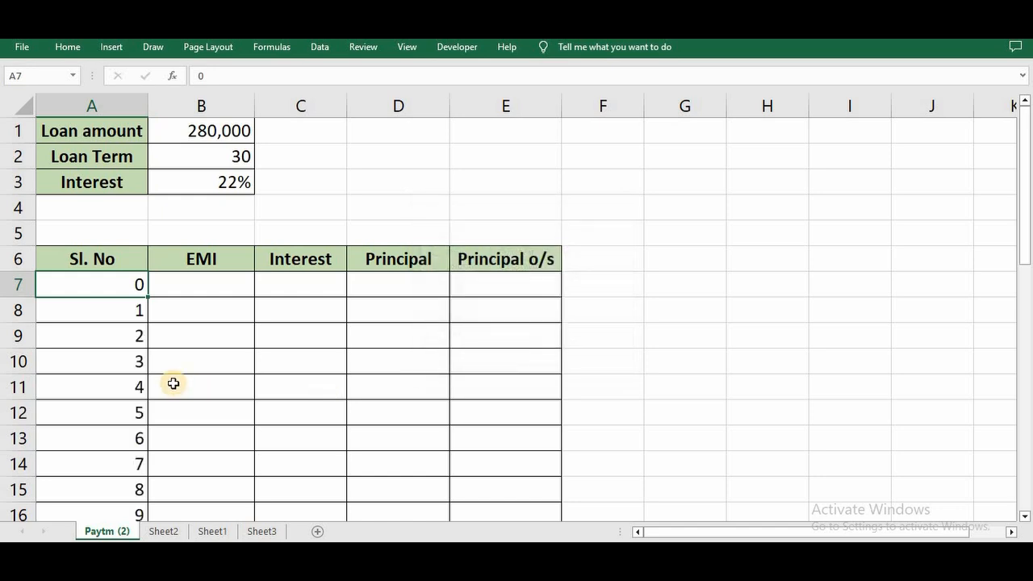
left_click(118, 395)
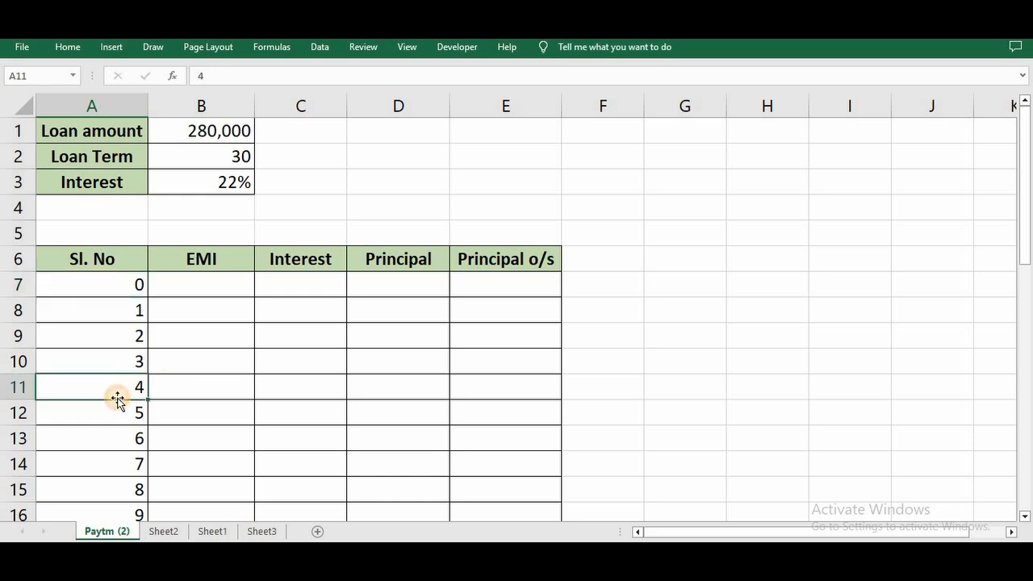
scroll(118, 398, "down", 4)
scroll(118, 398, "up", 4)
Link the opening Principal o/s in cell E7 to the loan amount with the formula =B1.
left_click(198, 278)
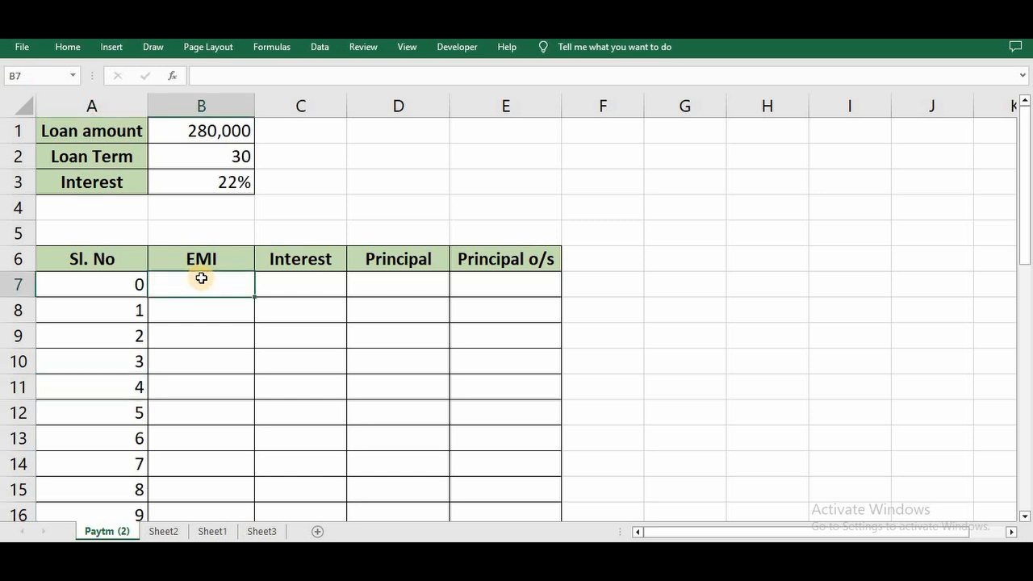
left_click(495, 274)
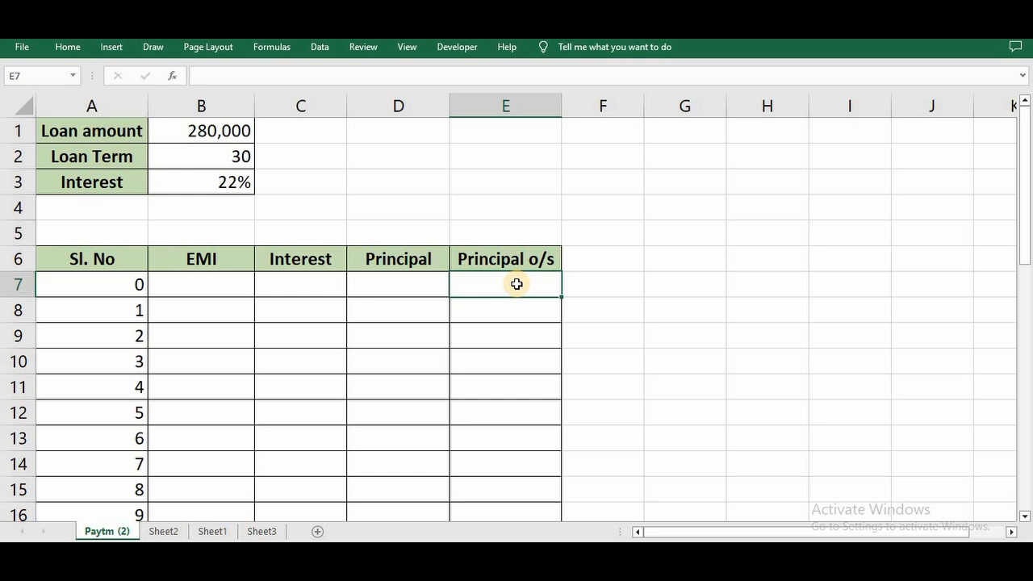
type("=")
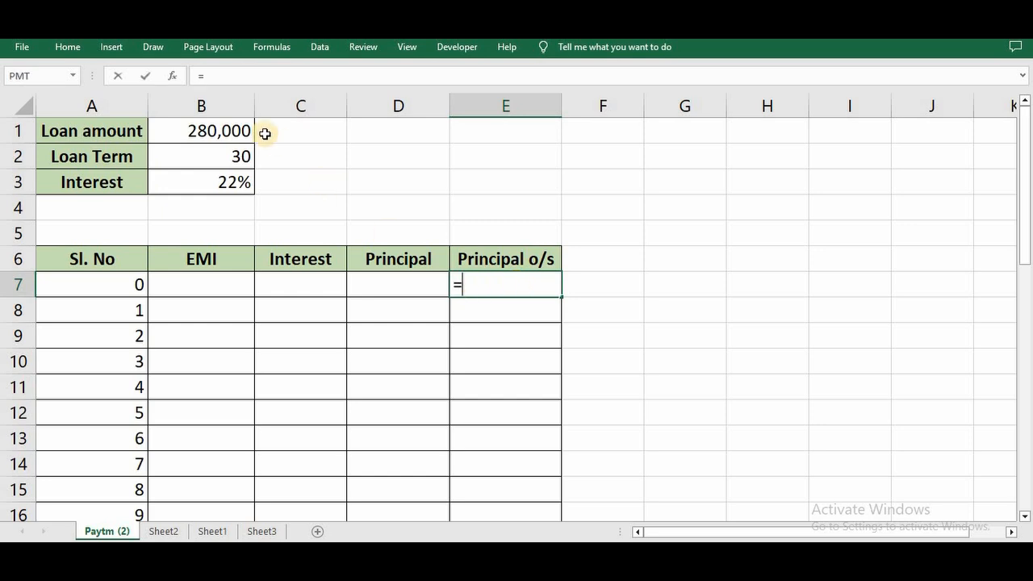
left_click(224, 130)
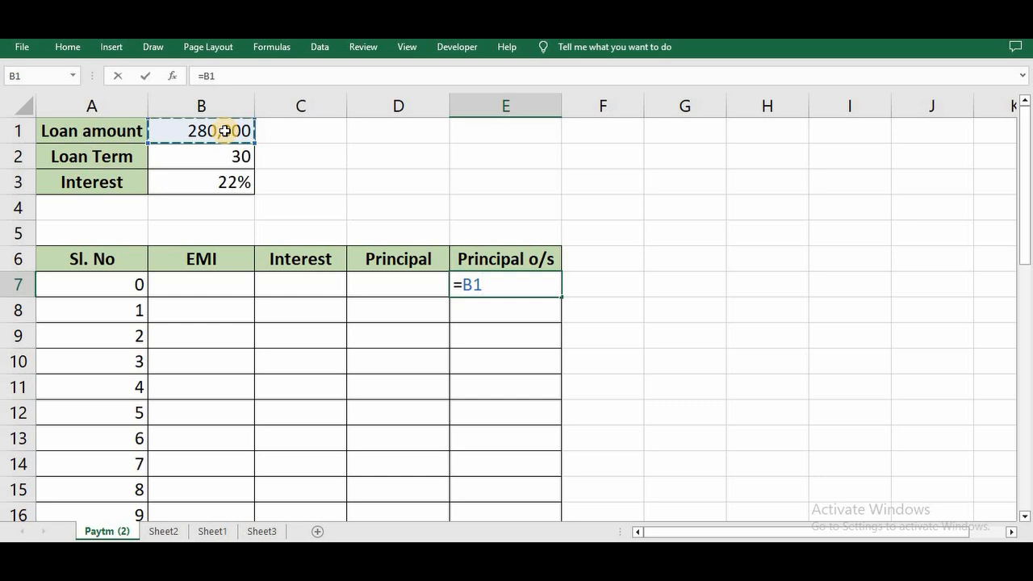
key("Return")
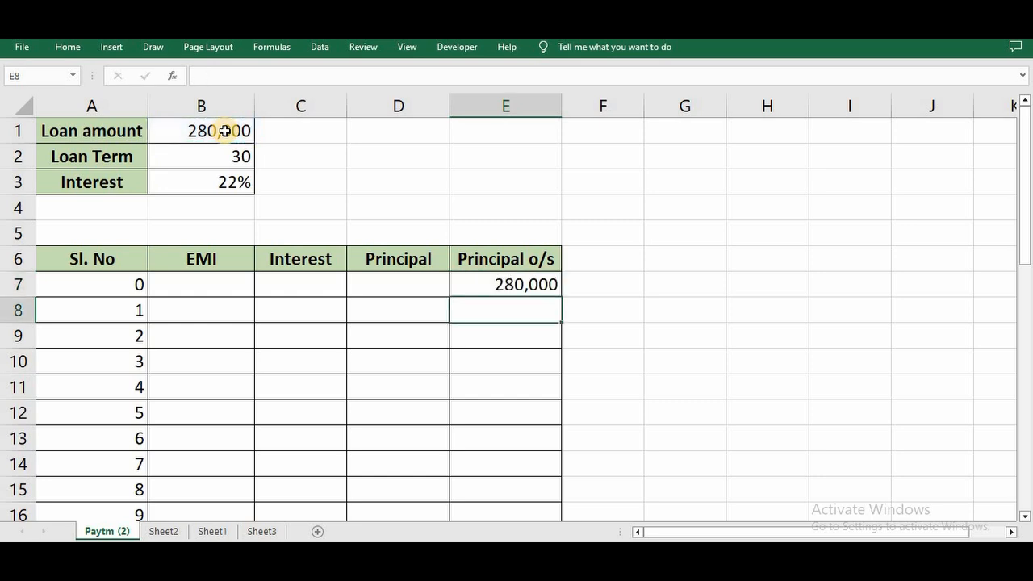
Write the EMI formula =PMT(B3/12,B2,-B1) in cell B8 for the first instalment.
left_click(192, 315)
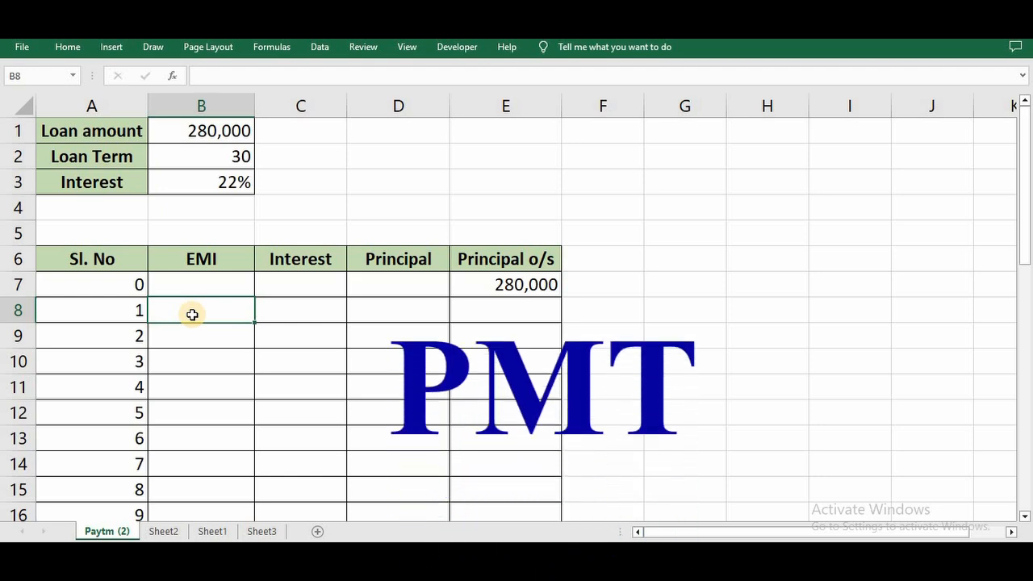
type("=pm")
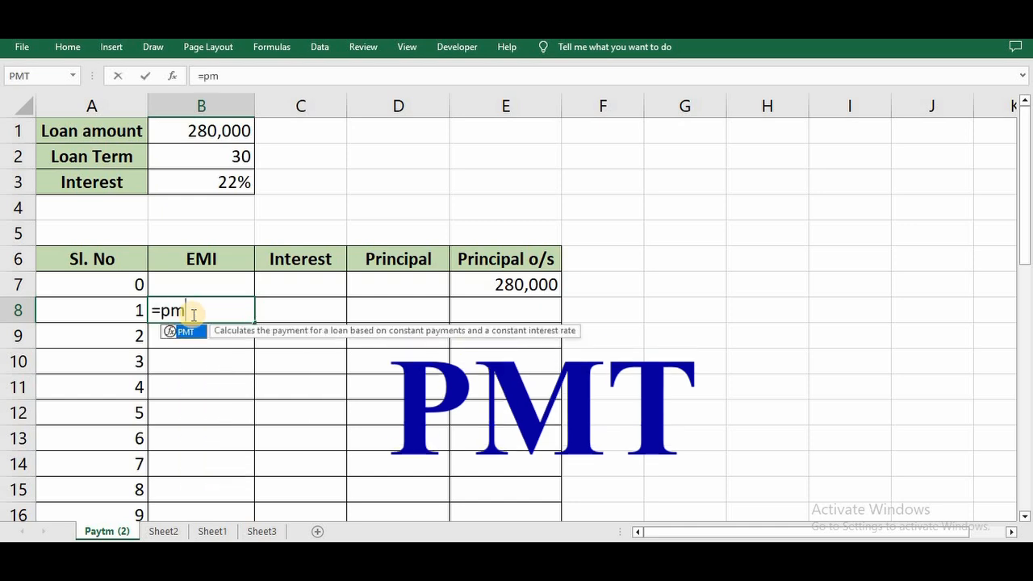
key("Tab")
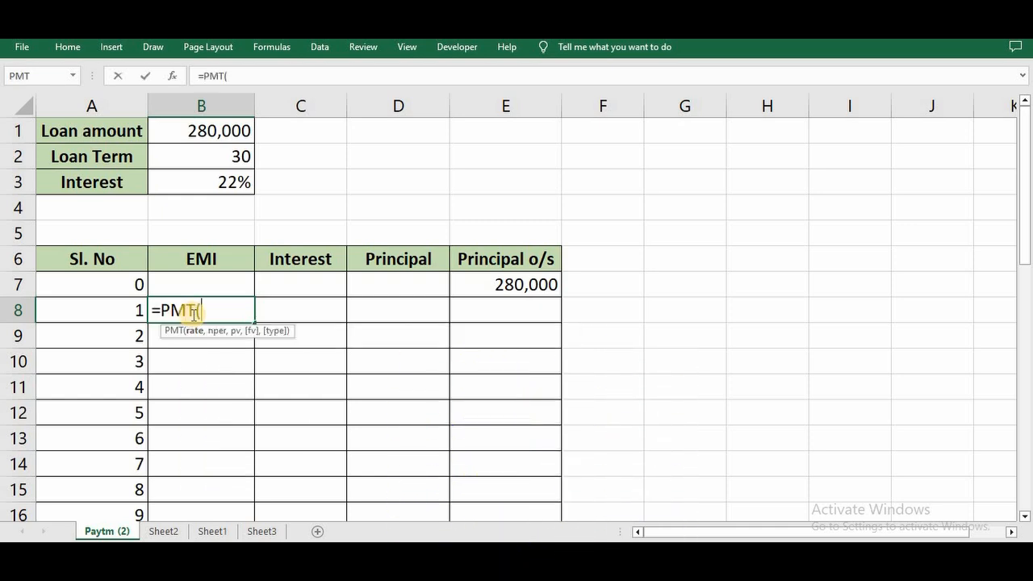
left_click(218, 183)
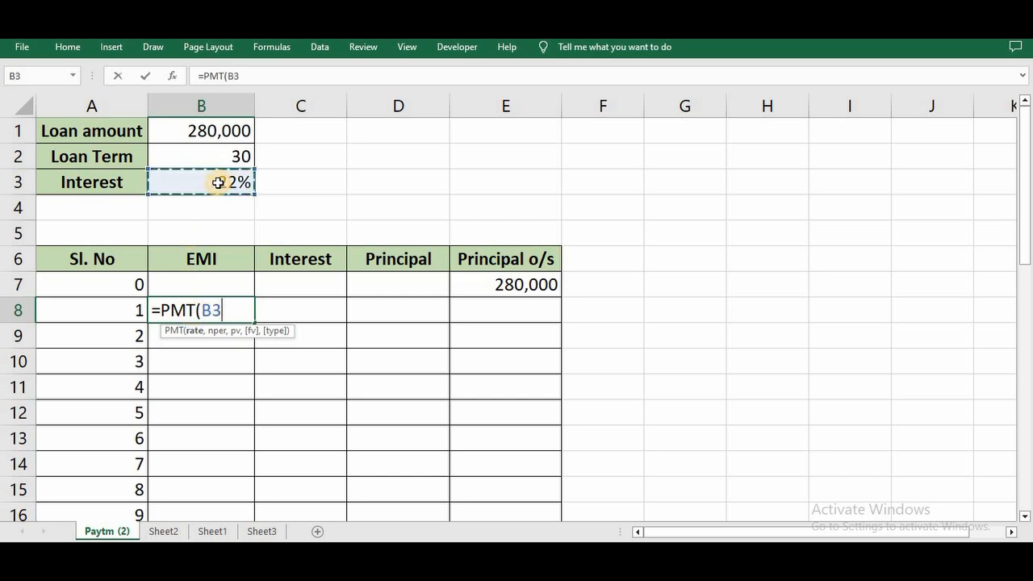
type("/12")
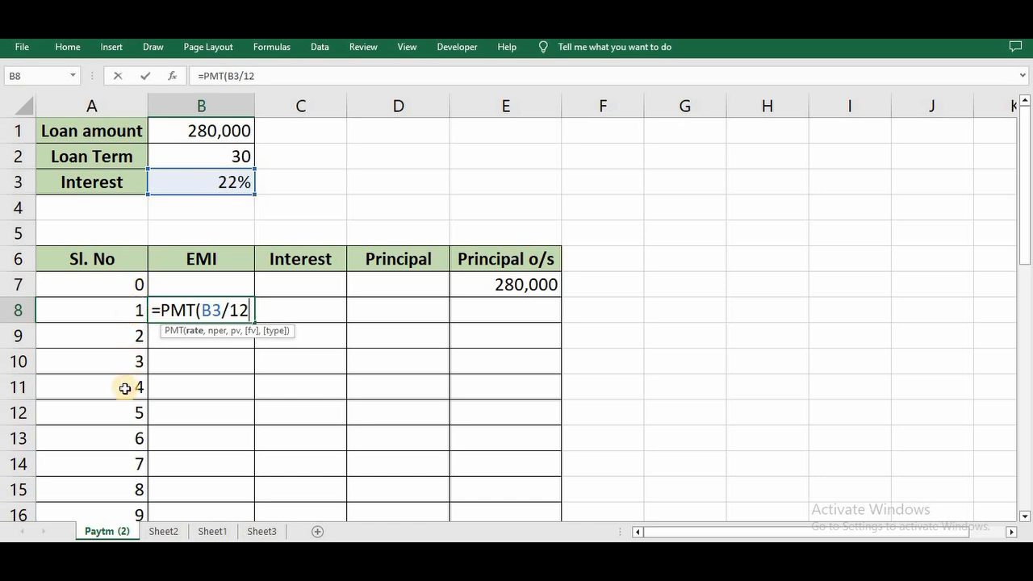
type(",")
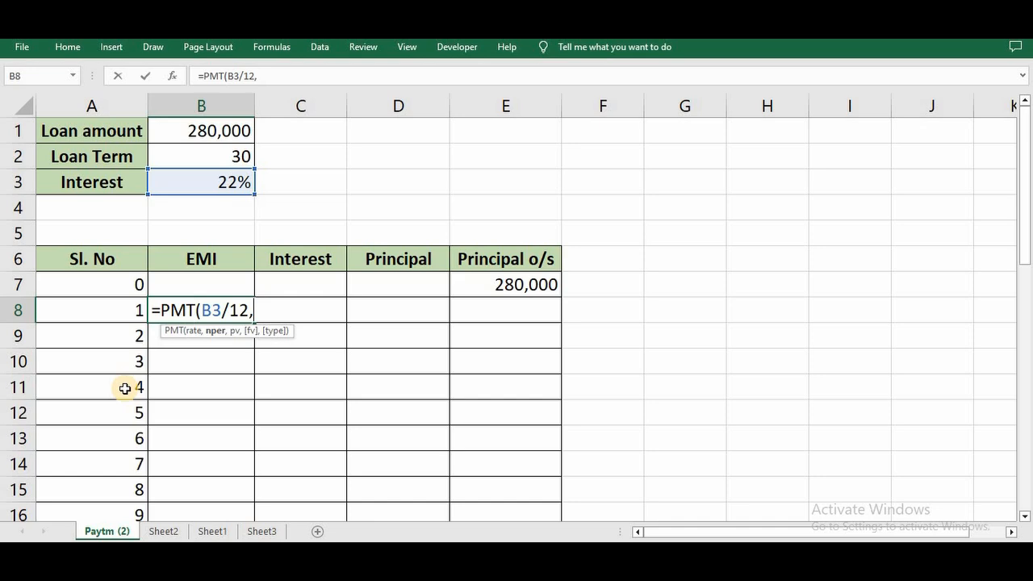
left_click(211, 155)
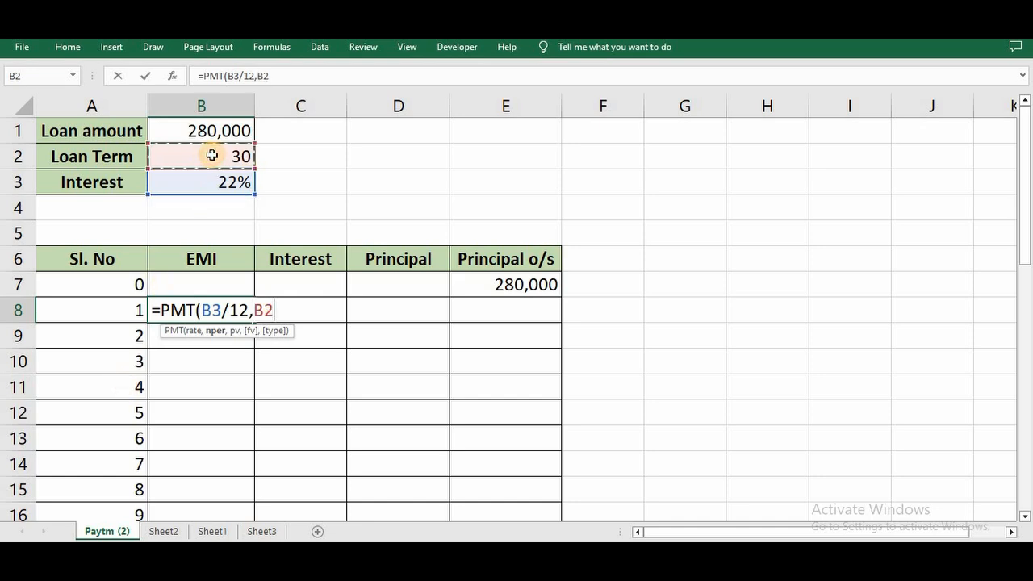
type(",")
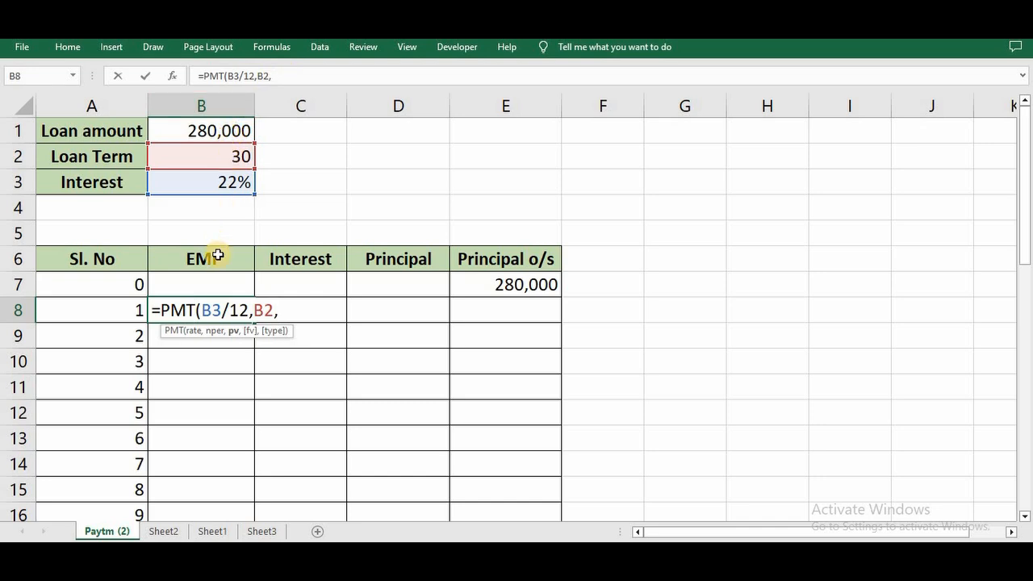
type("-")
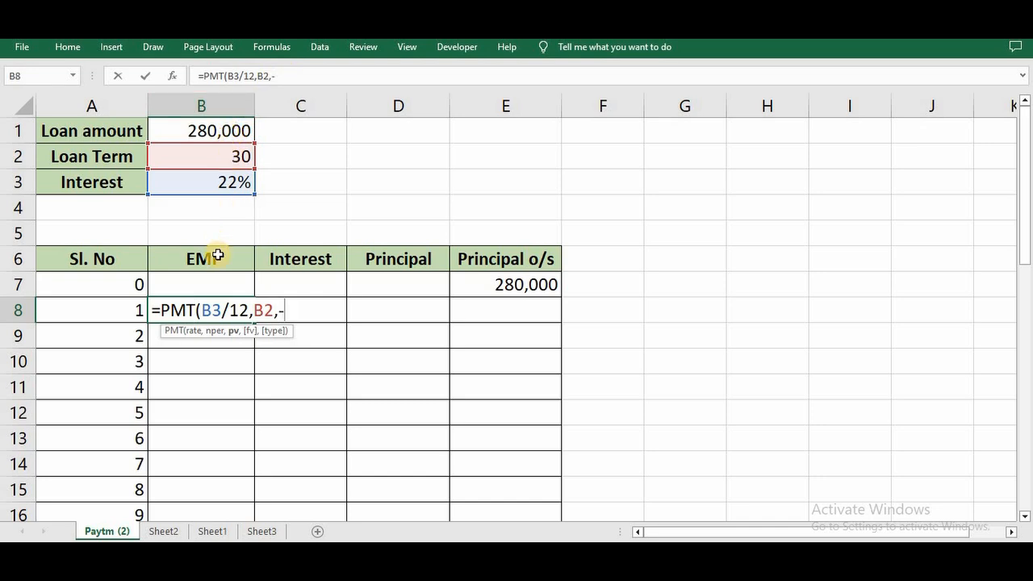
left_click(218, 135)
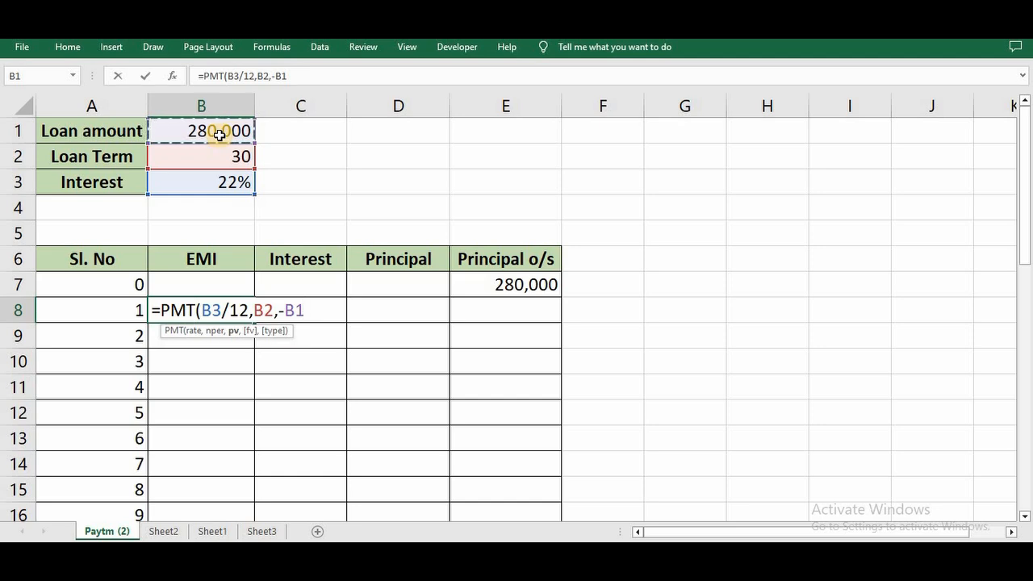
type(")")
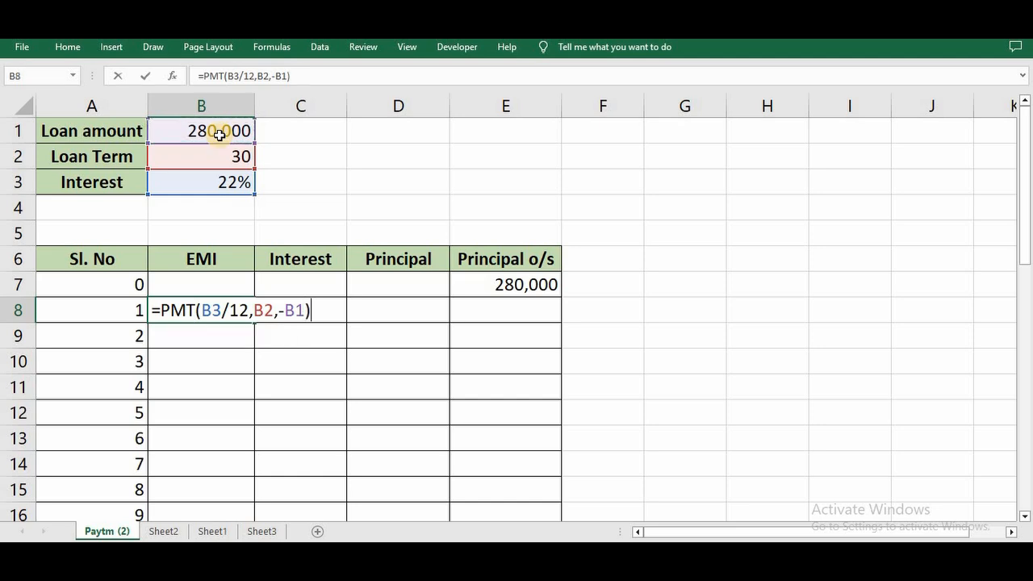
Make the B3, B2 and B1 references in the EMI formula absolute, so B8 reads =PMT($B$3/12,$B$2,-$B$1).
left_click(213, 310)
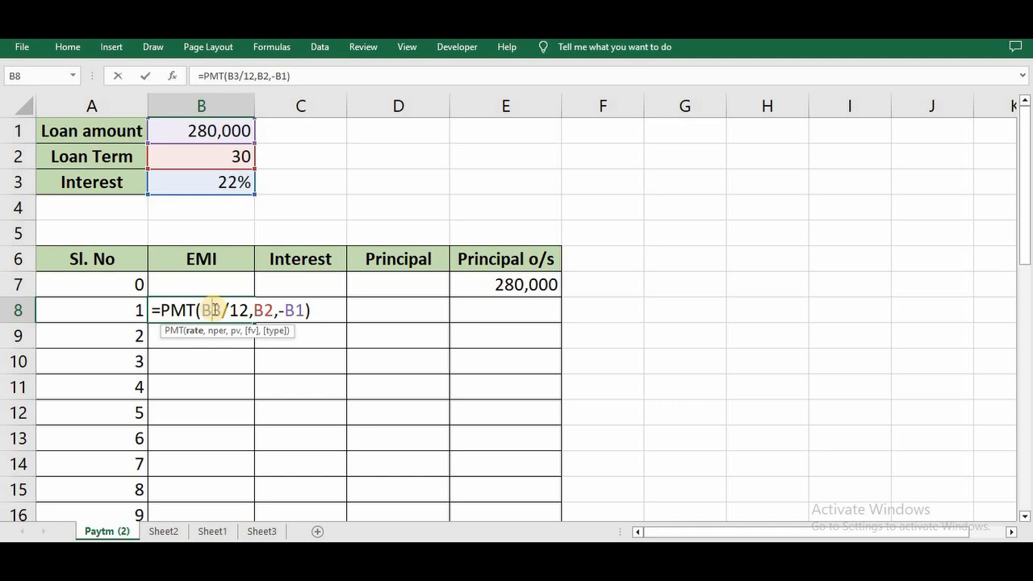
key("F4")
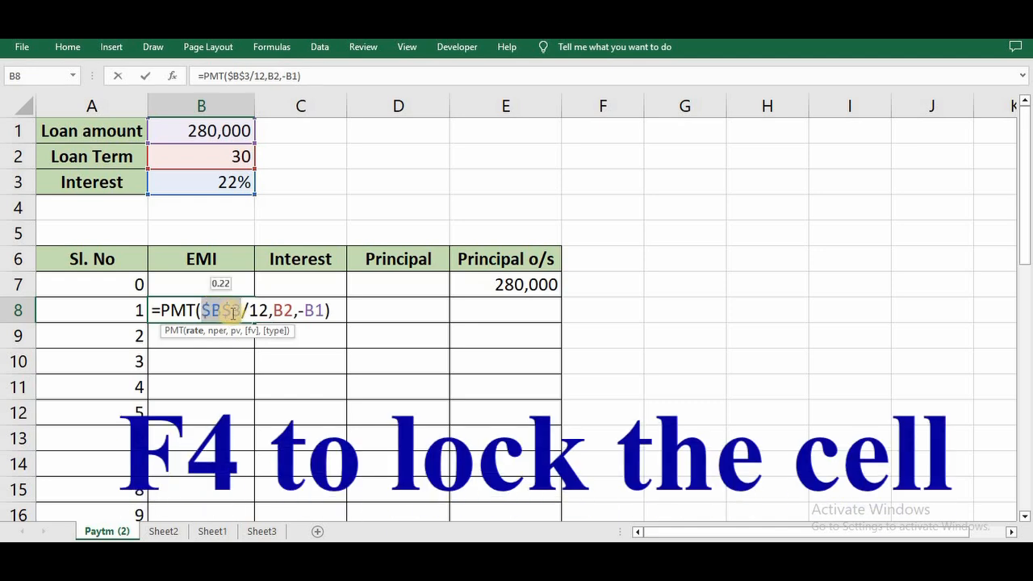
left_click(281, 311)
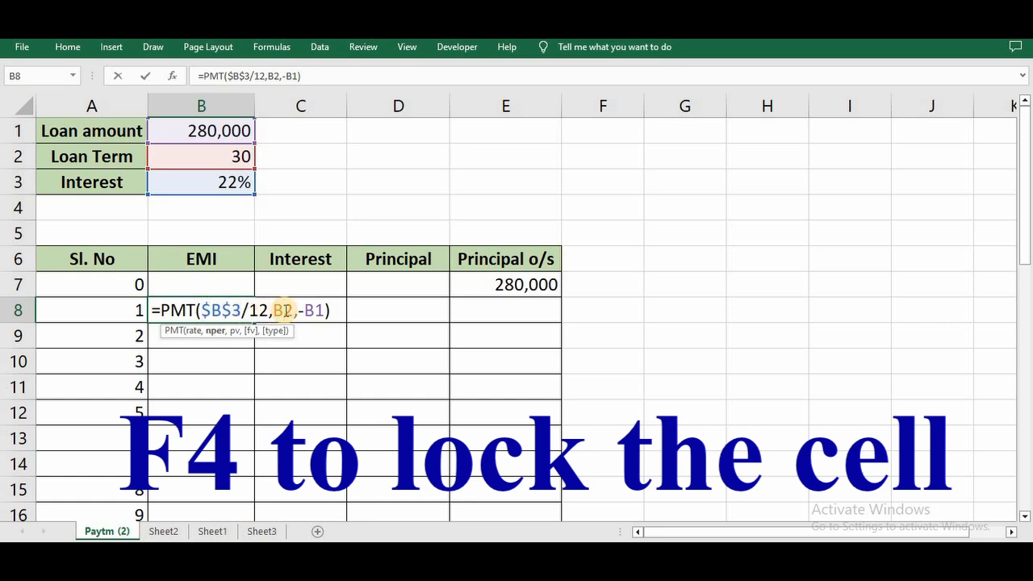
key("F4")
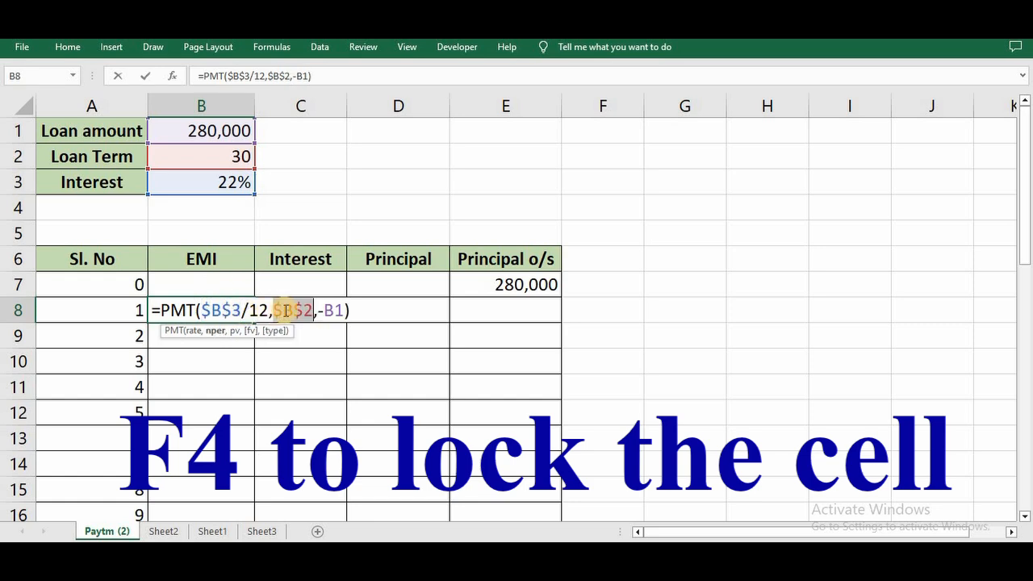
left_click(338, 312)
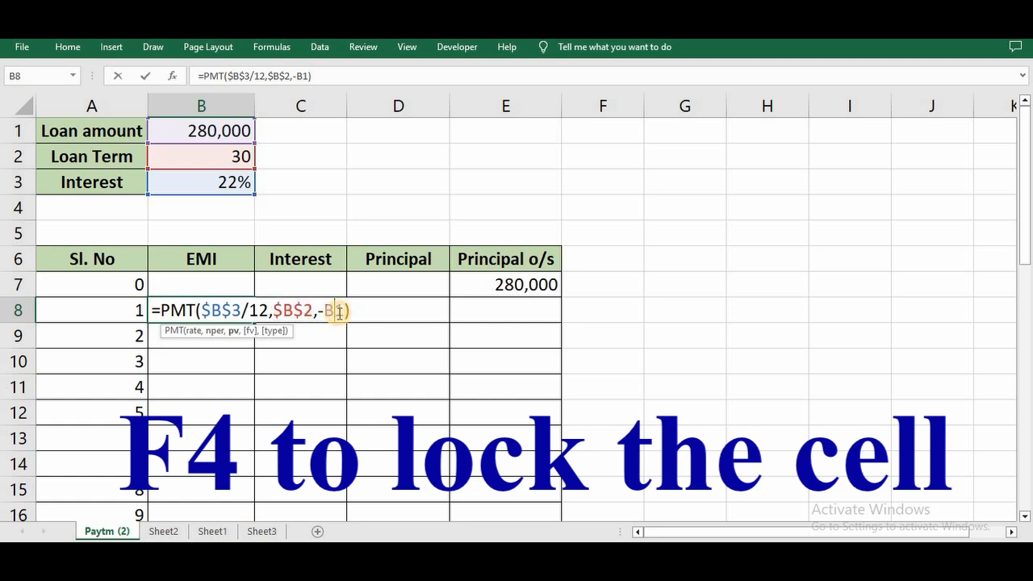
key("F4")
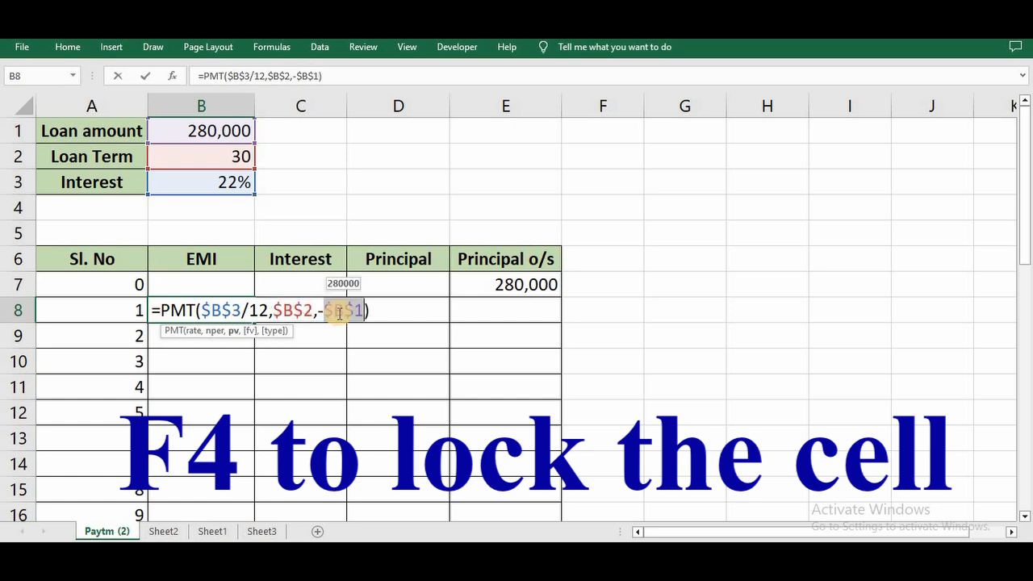
key("Return")
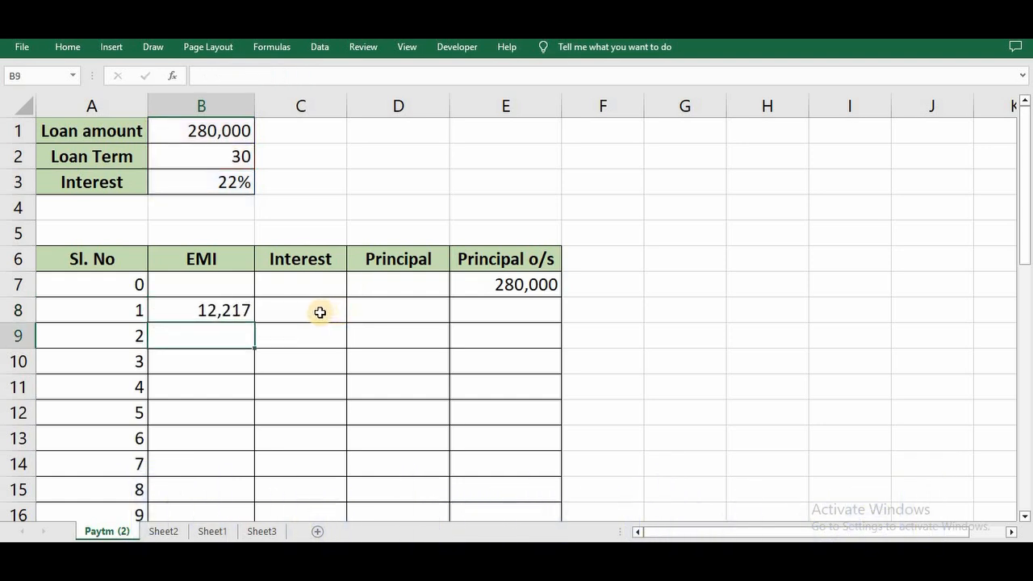
Write the interest formula =IPMT(B3/12,A8,B2,-B1) in cell C8 for the first instalment.
left_click(320, 312)
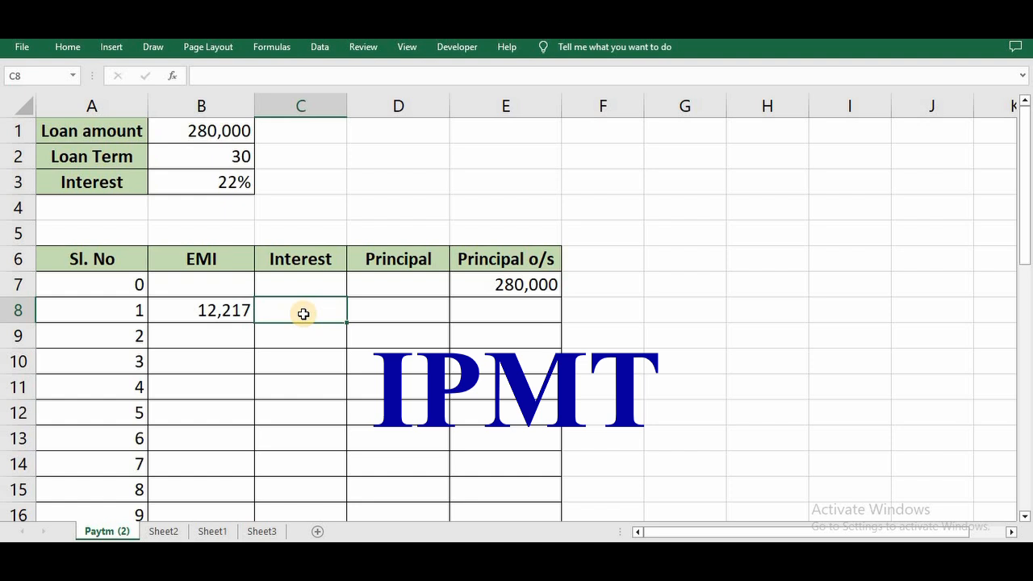
type("=ipm")
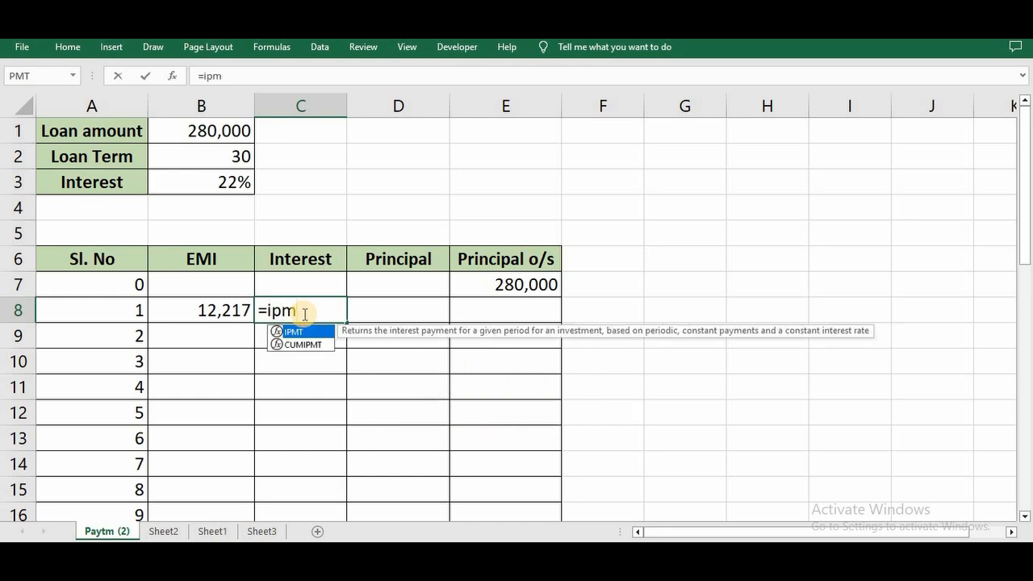
key("Tab")
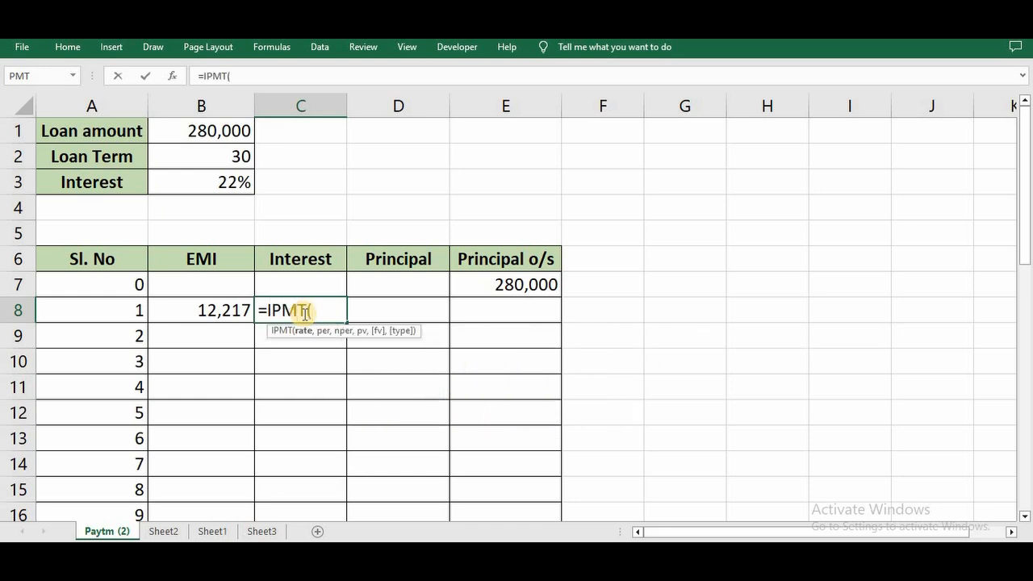
left_click(192, 184)
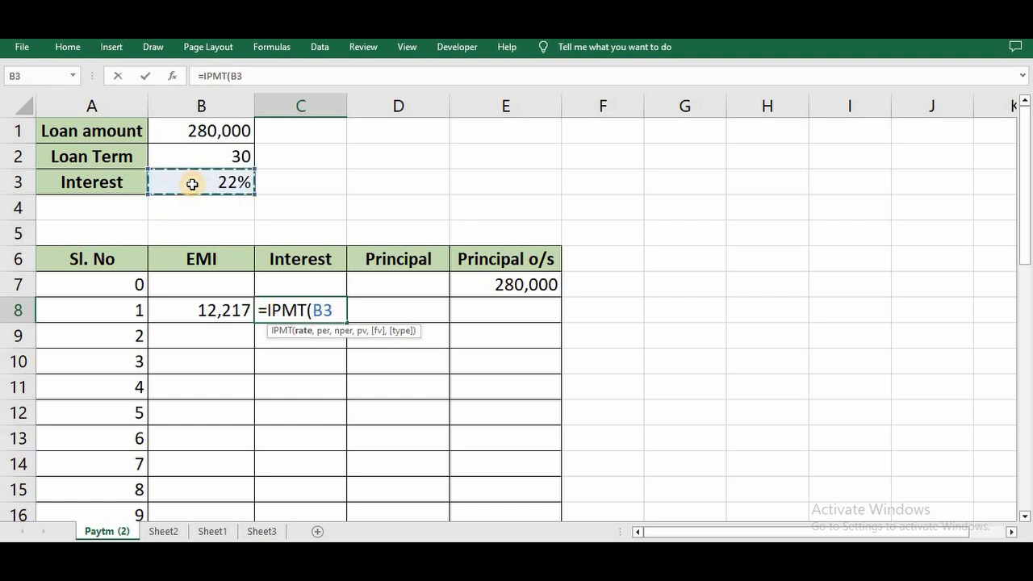
type("/1")
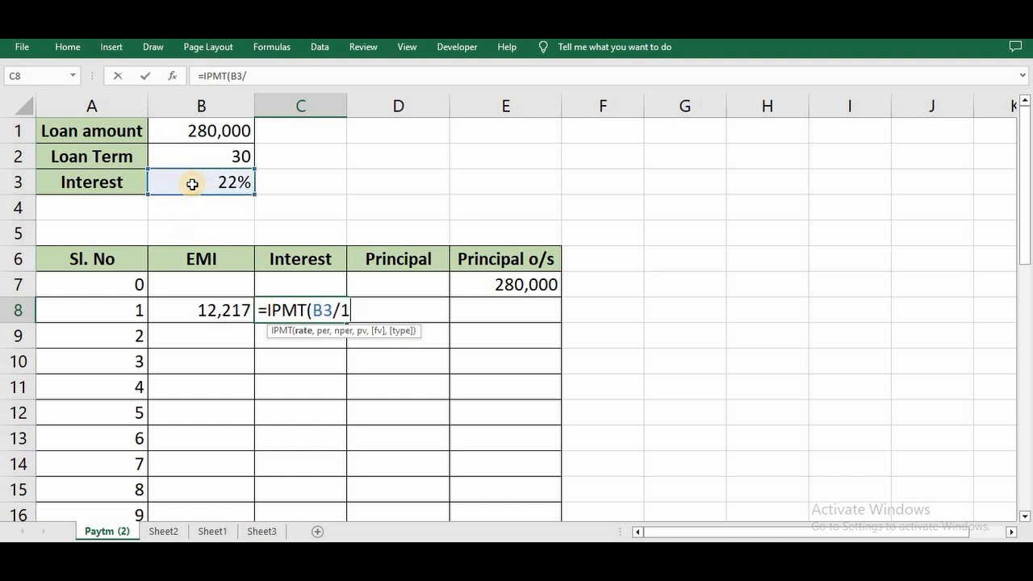
type("2,")
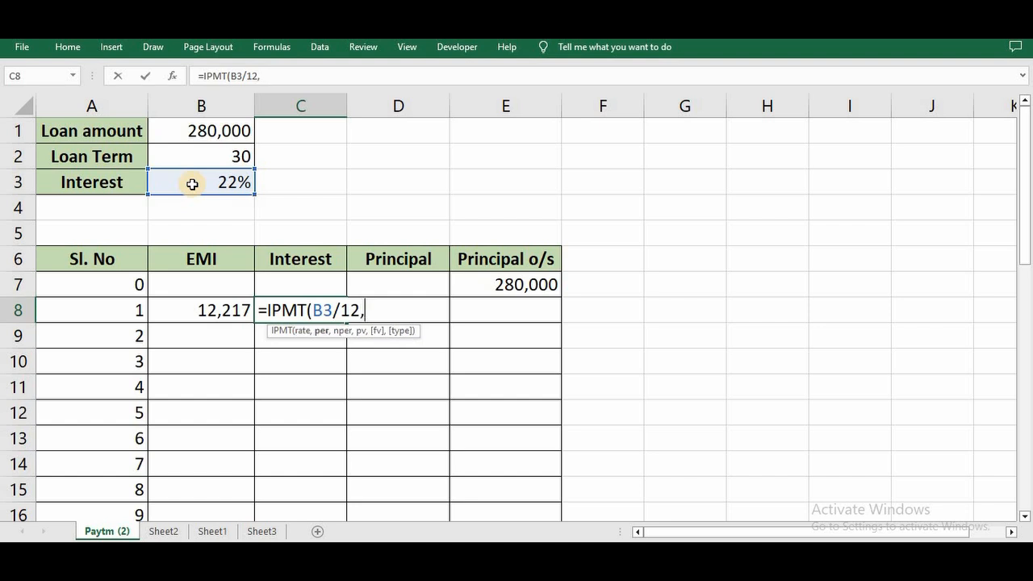
left_click(124, 311)
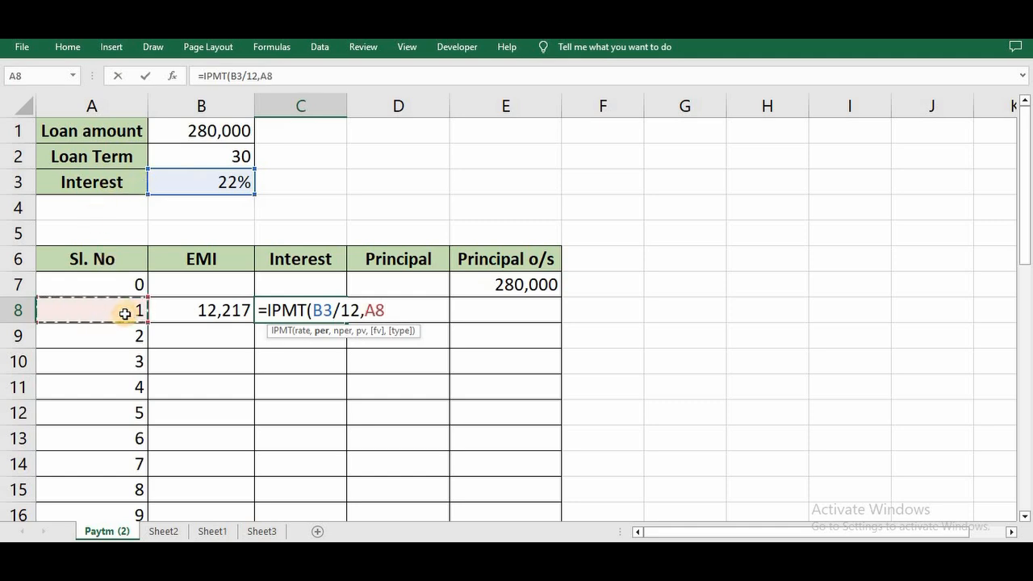
type(",")
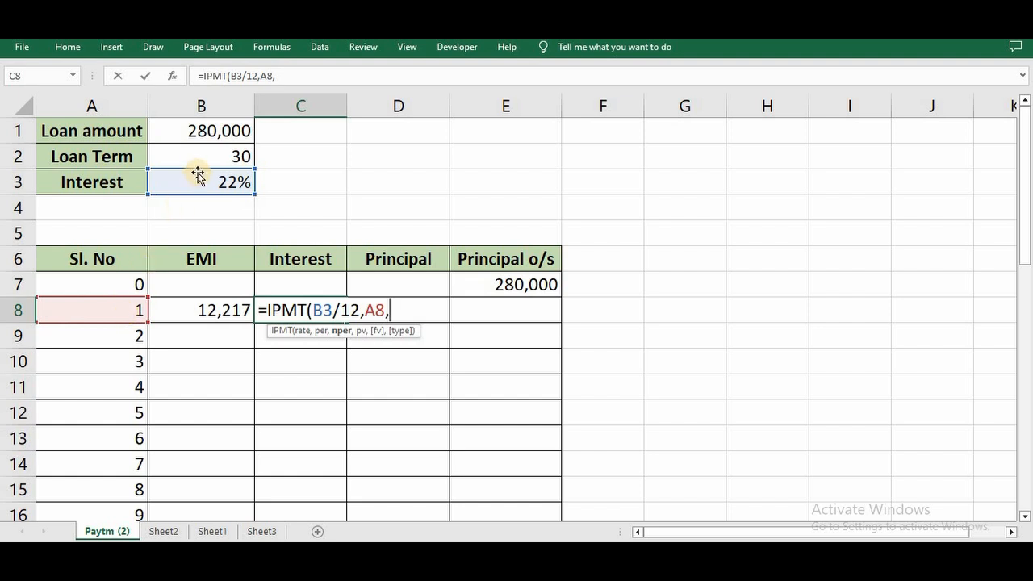
left_click(213, 155)
type(",")
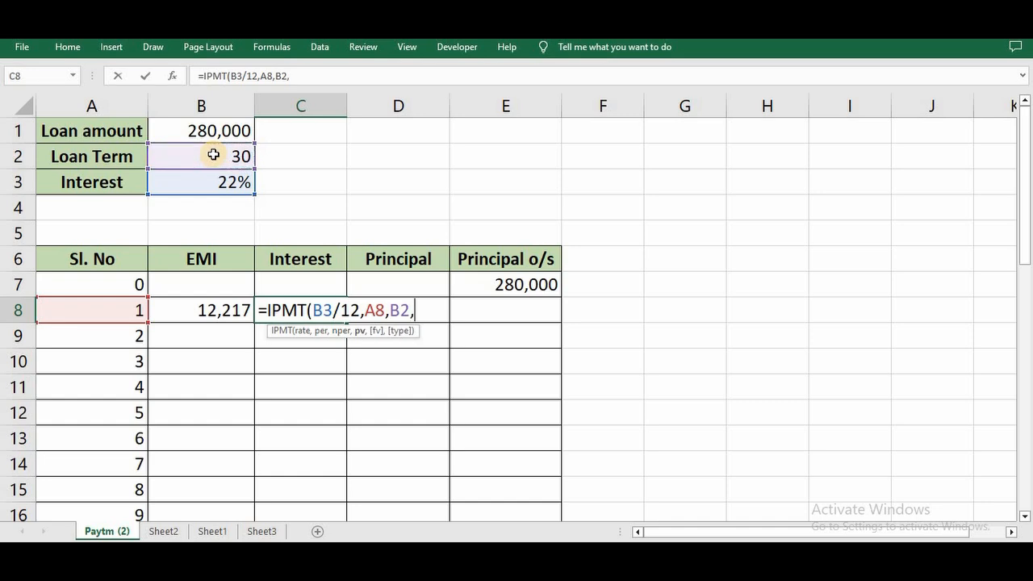
type("-")
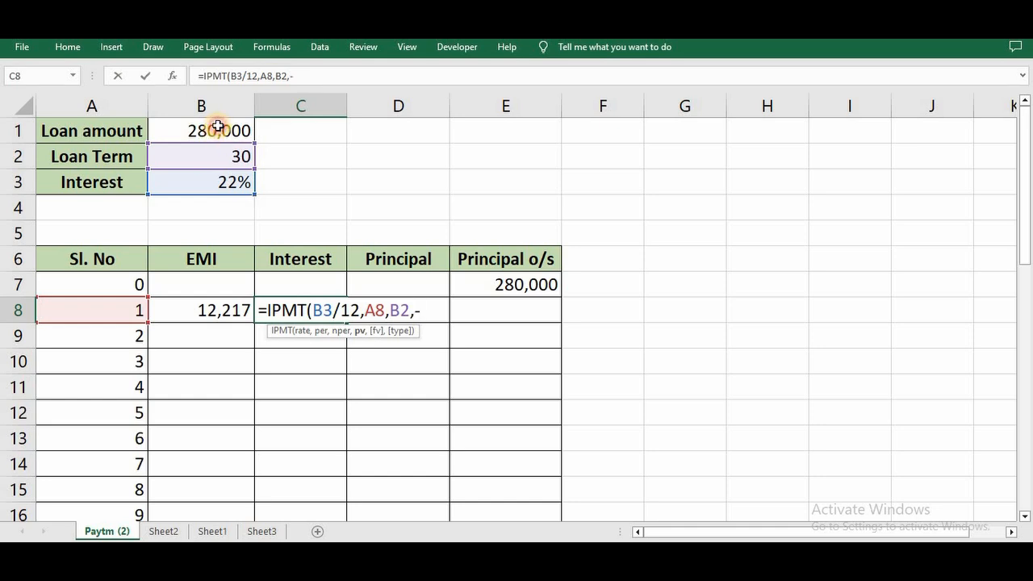
left_click(216, 126)
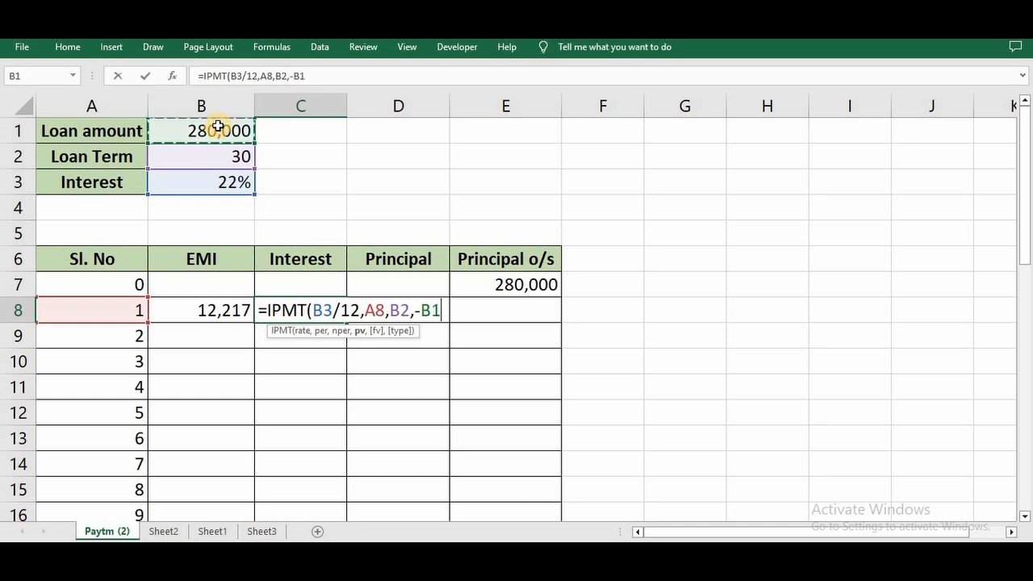
type(")")
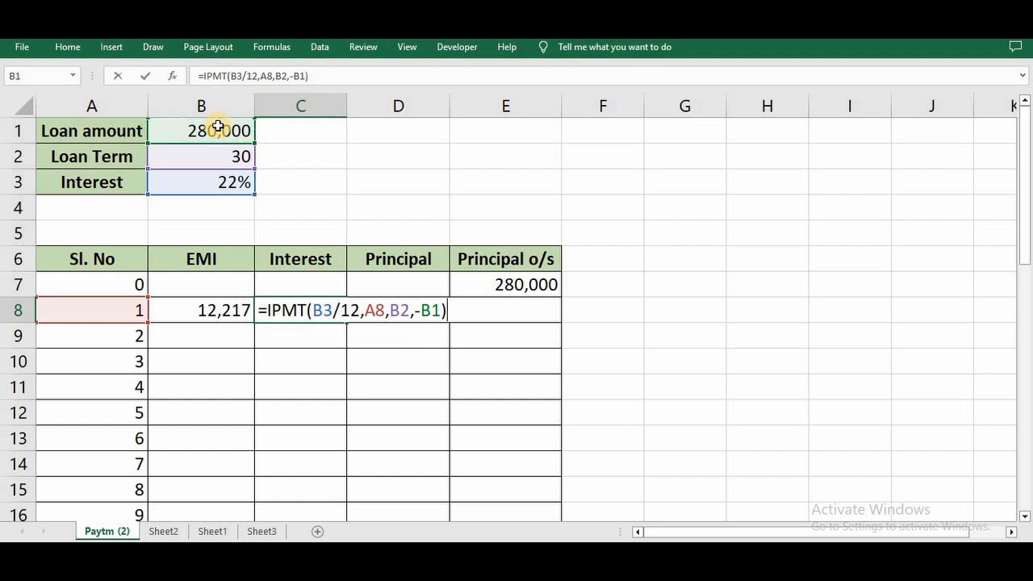
Lock the rate, term and loan amount references in C8, keeping A8 relative: =IPMT($B$3/12,A8,$B$2,-$B$1).
left_click(319, 310)
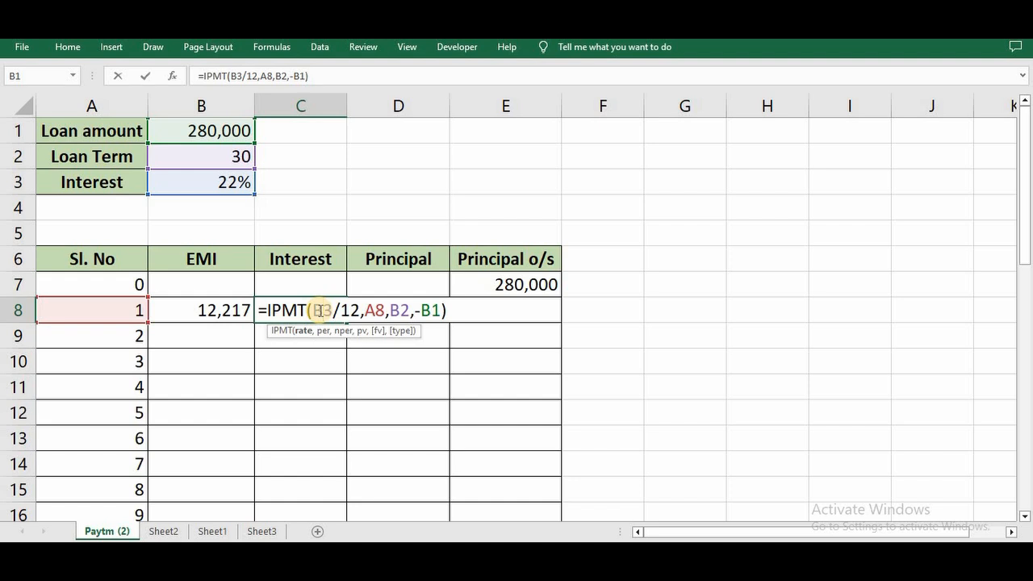
key("F4")
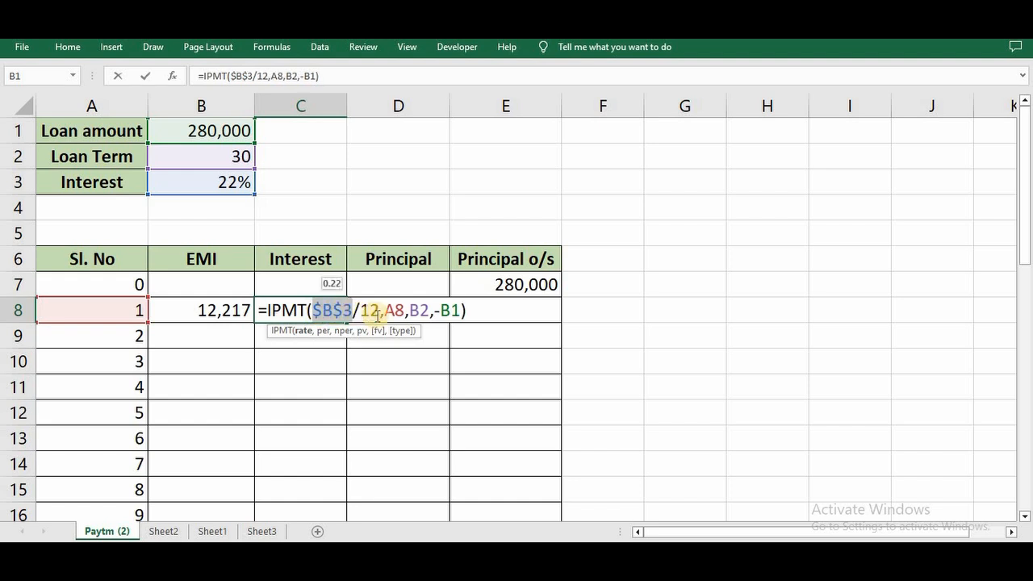
left_click(393, 311)
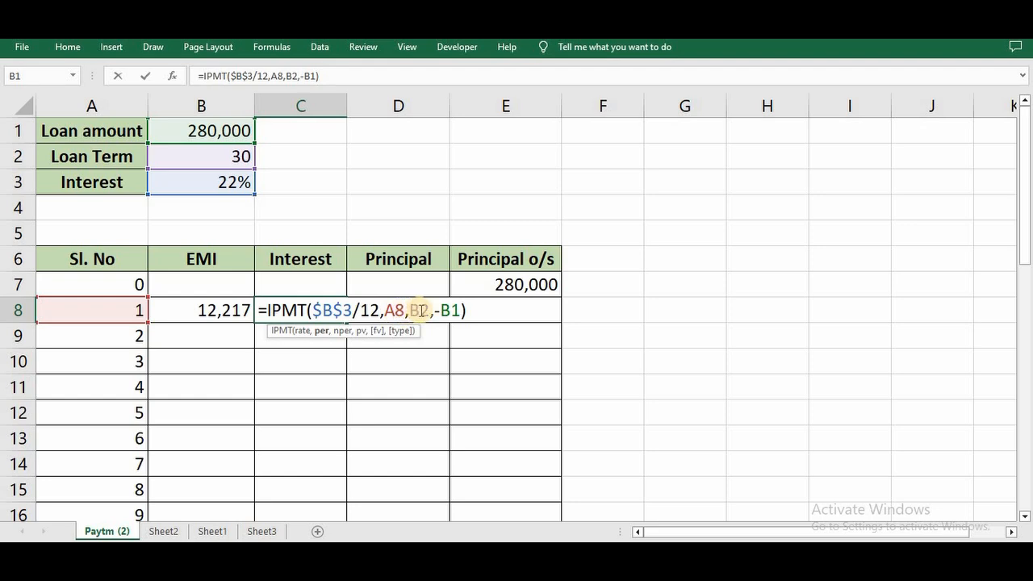
left_click(418, 311)
key("F4")
left_click(472, 312)
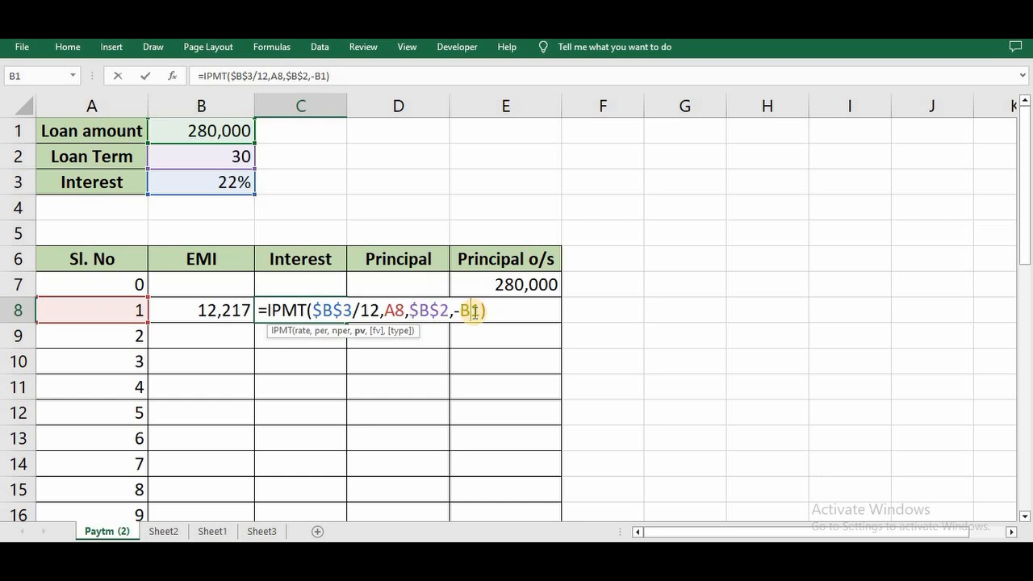
key("F4")
key("Return")
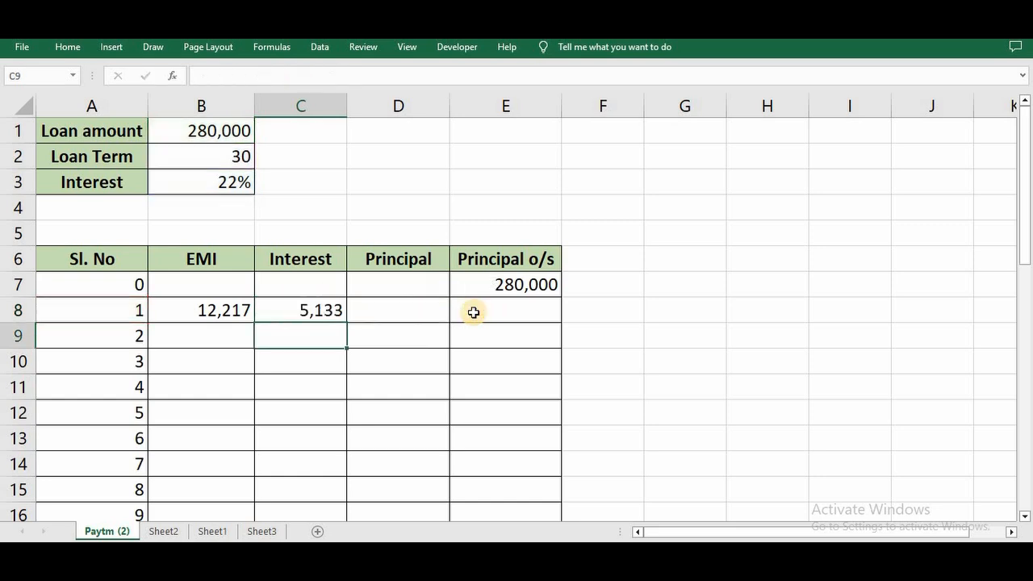
left_click(311, 311)
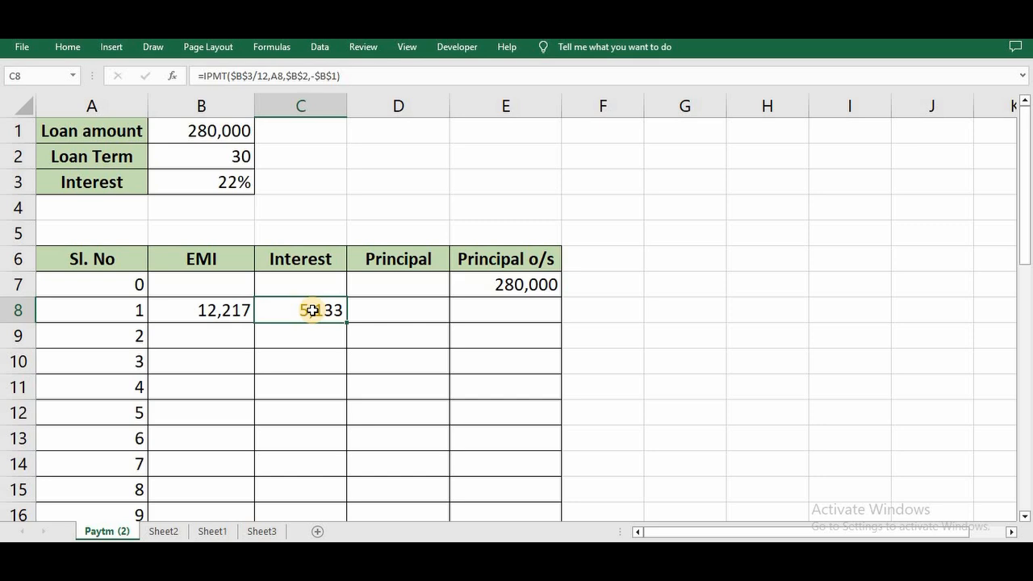
Calculate the first instalment's principal in cell D8 as EMI minus interest with the formula =B8-C8.
left_click(372, 311)
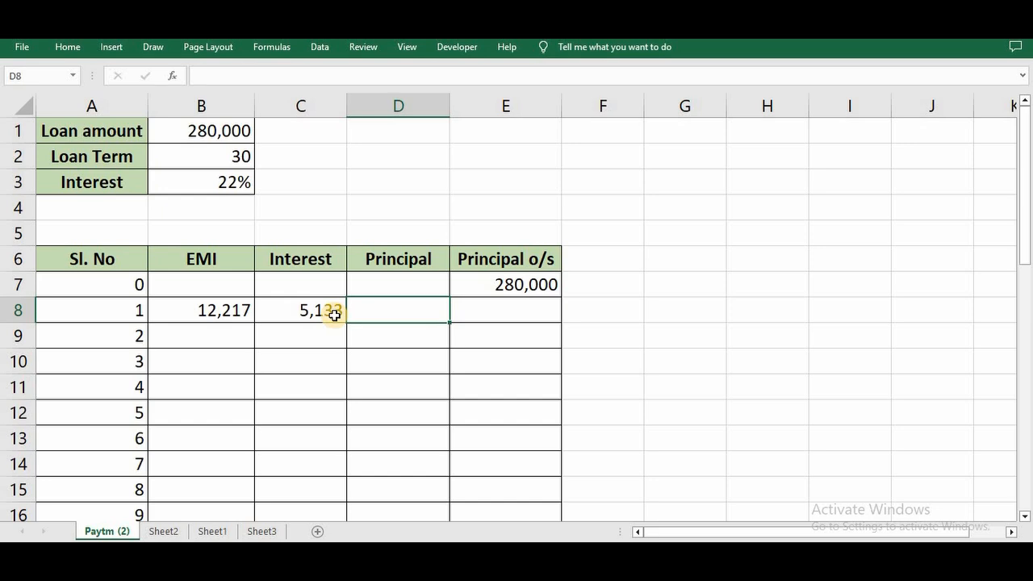
type("=")
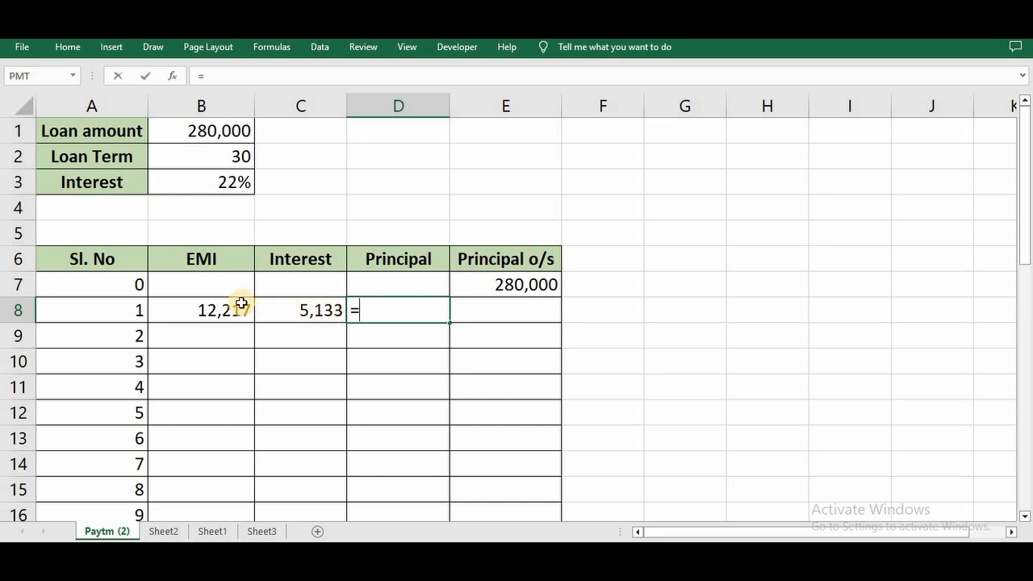
left_click(237, 307)
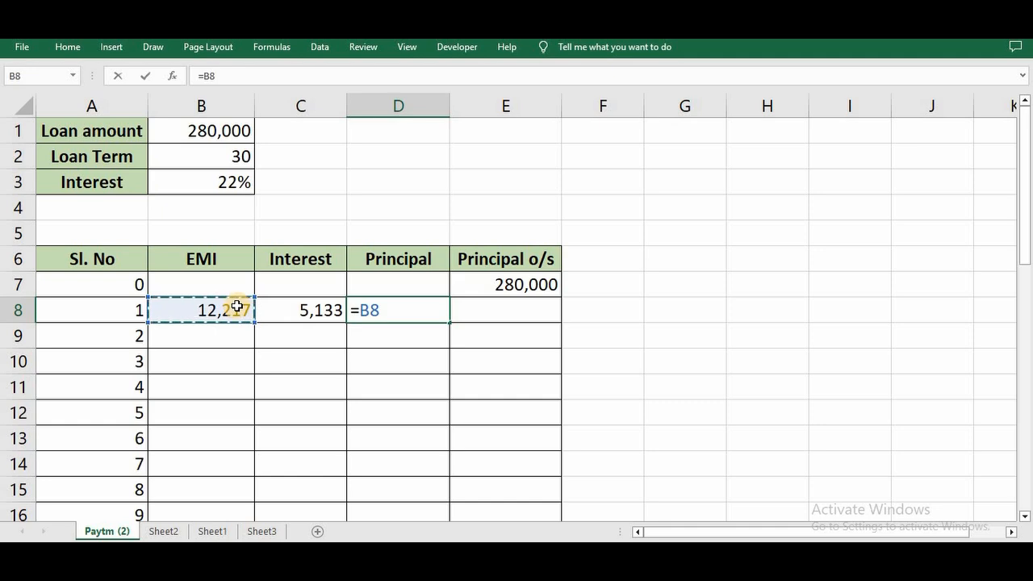
type("-")
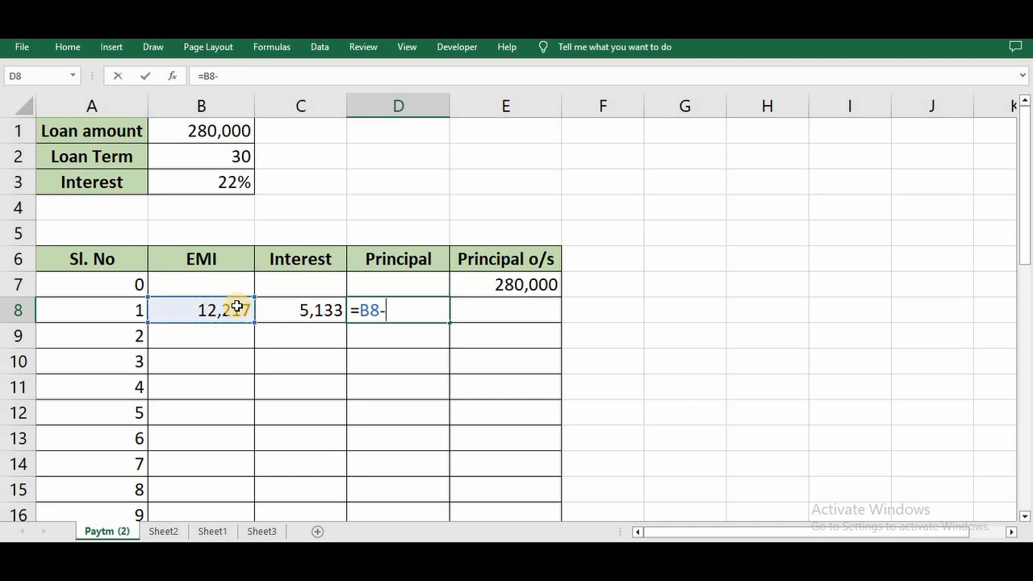
left_click(305, 314)
key("Return")
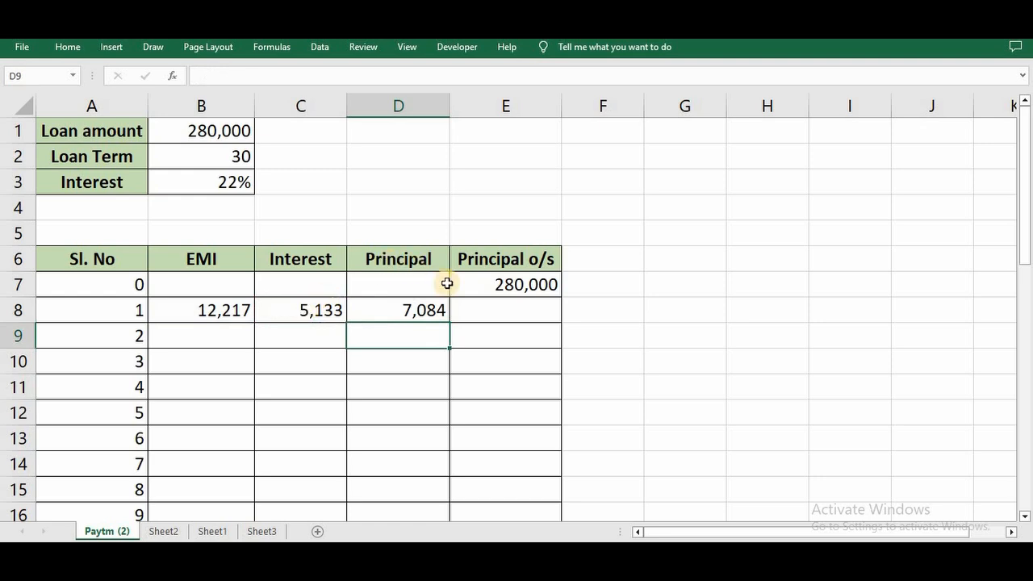
Calculate the outstanding principal after the first instalment in cell E8 with the formula =E7-D8.
left_click(479, 306)
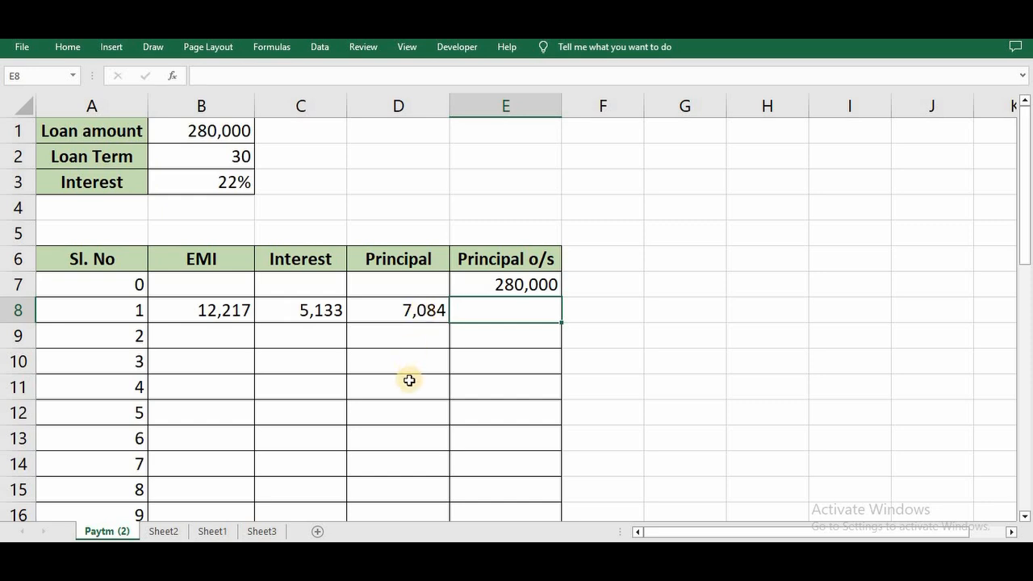
type("=")
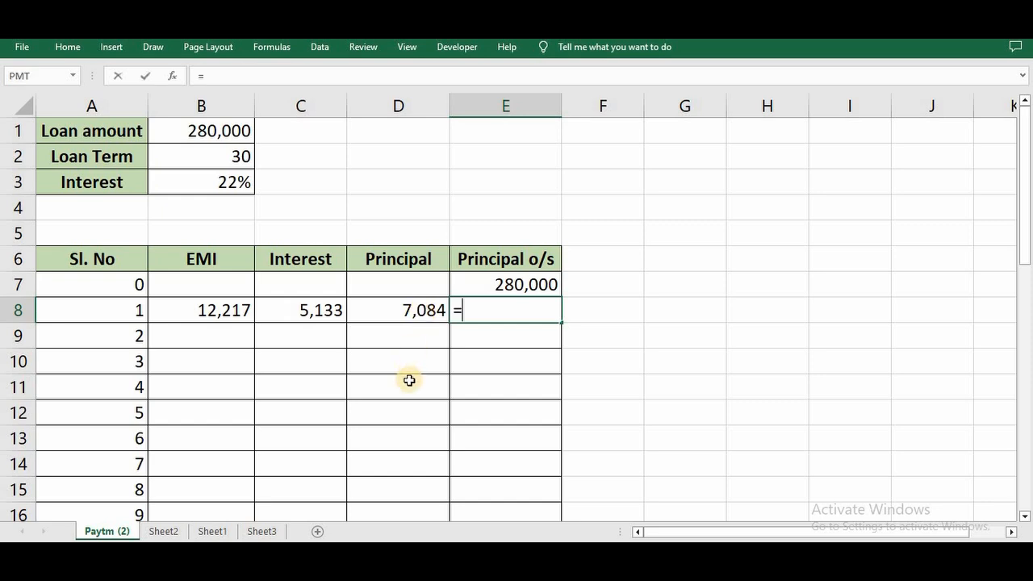
left_click(537, 277)
type("-")
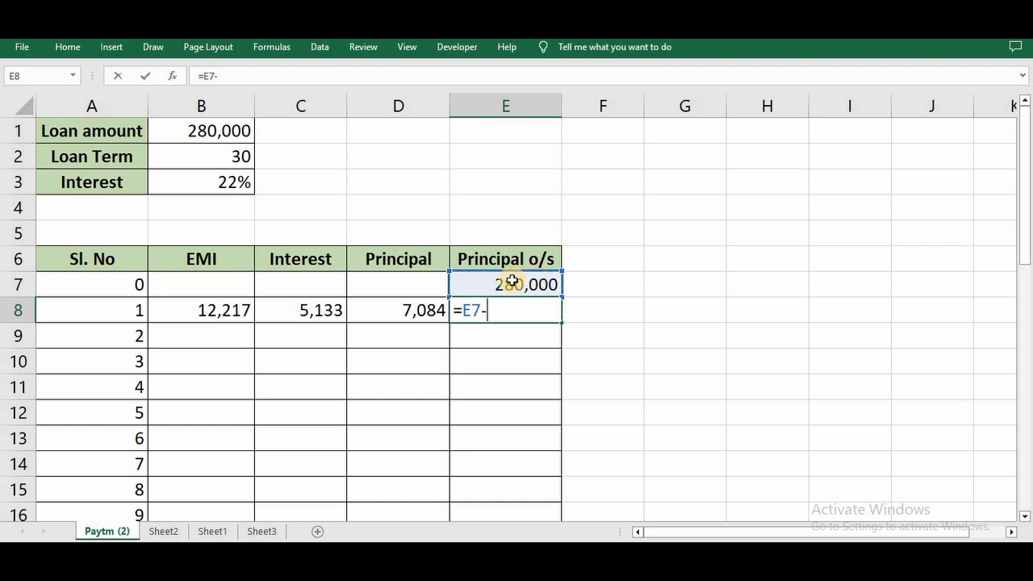
left_click(401, 308)
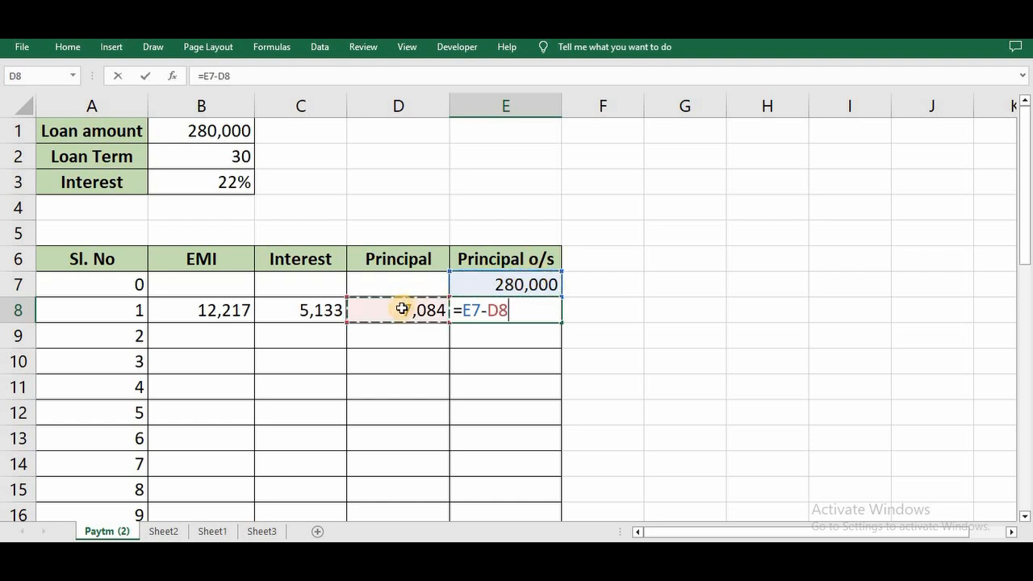
key("Return")
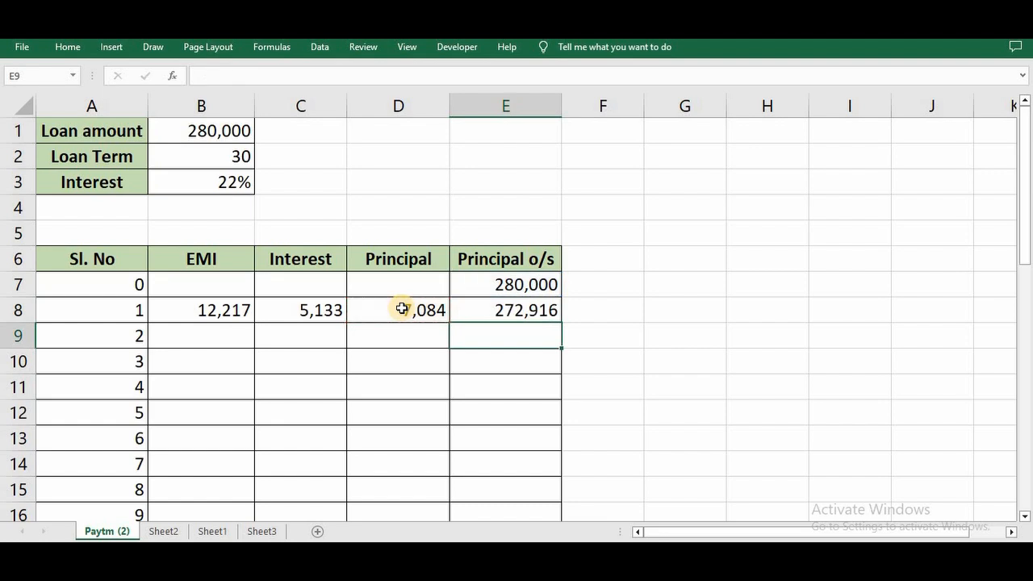
Fill the formulas in B8:E8 down to row 37 for all 30 instalments and check the final Principal o/s cell.
left_click(218, 311)
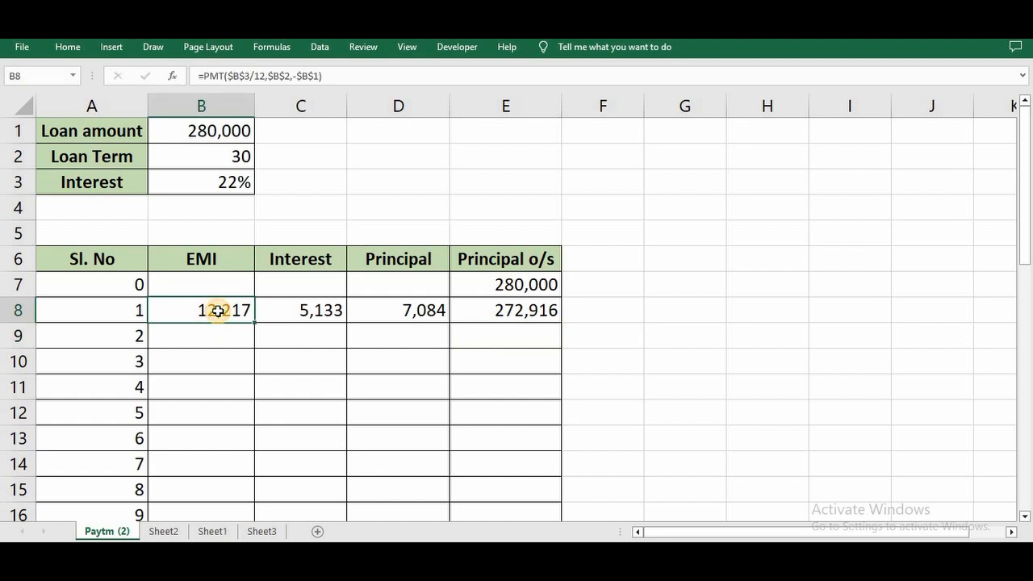
key("shift+Right")
key("shift+Right")
key("shift+Right")
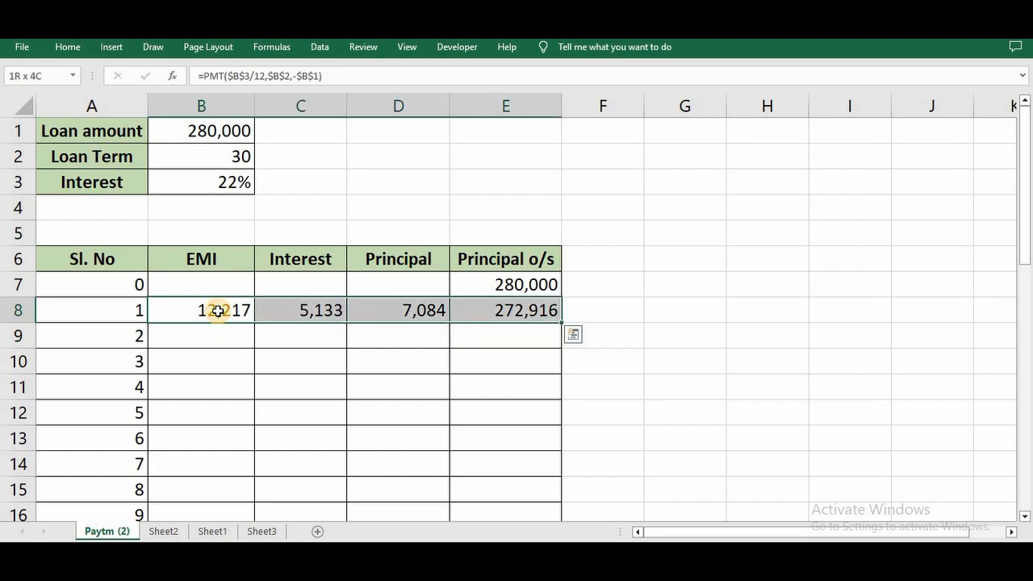
double_click(561, 322)
scroll(430, 391, "down", 3)
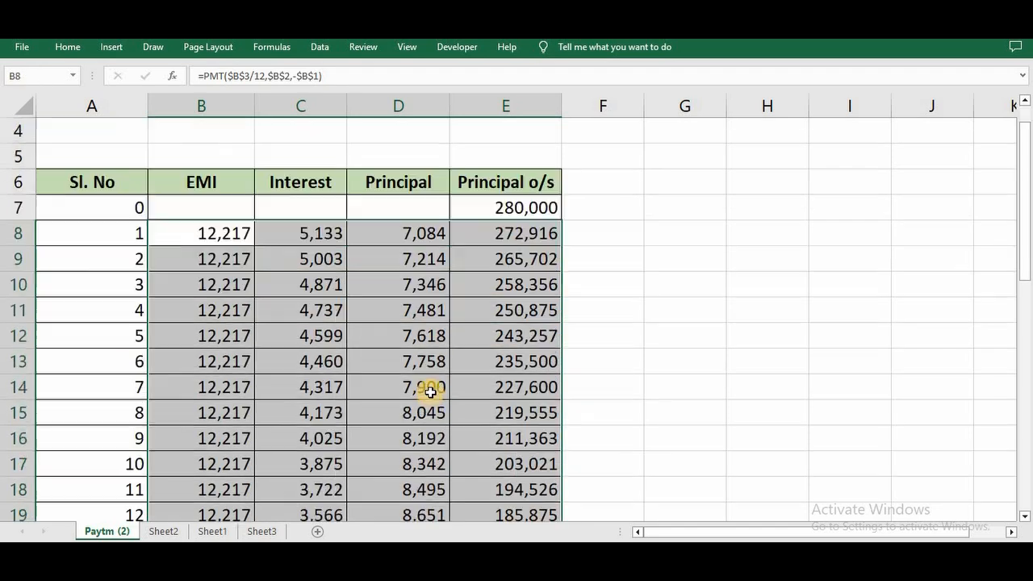
scroll(430, 392, "down", 5)
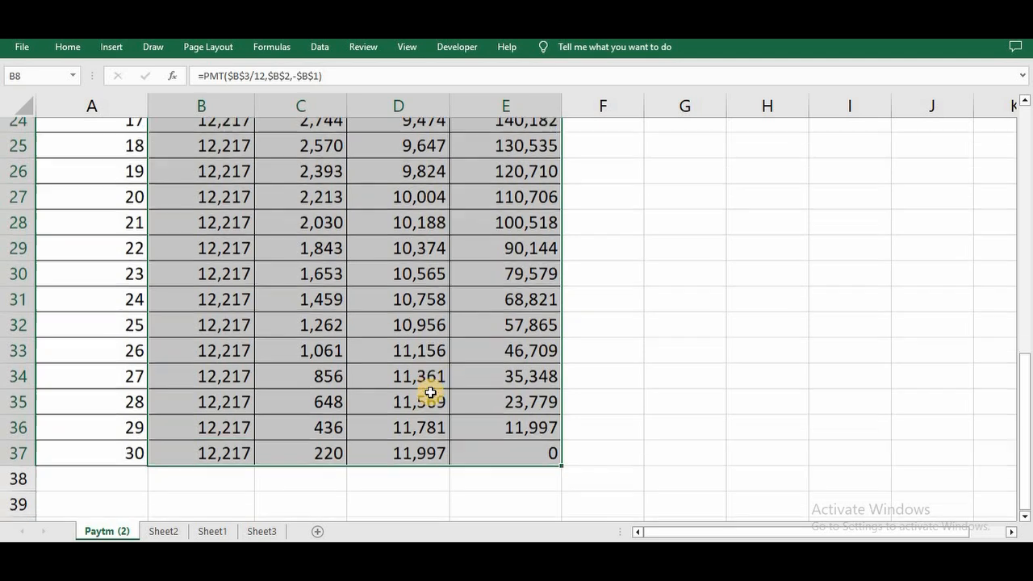
left_click(476, 413)
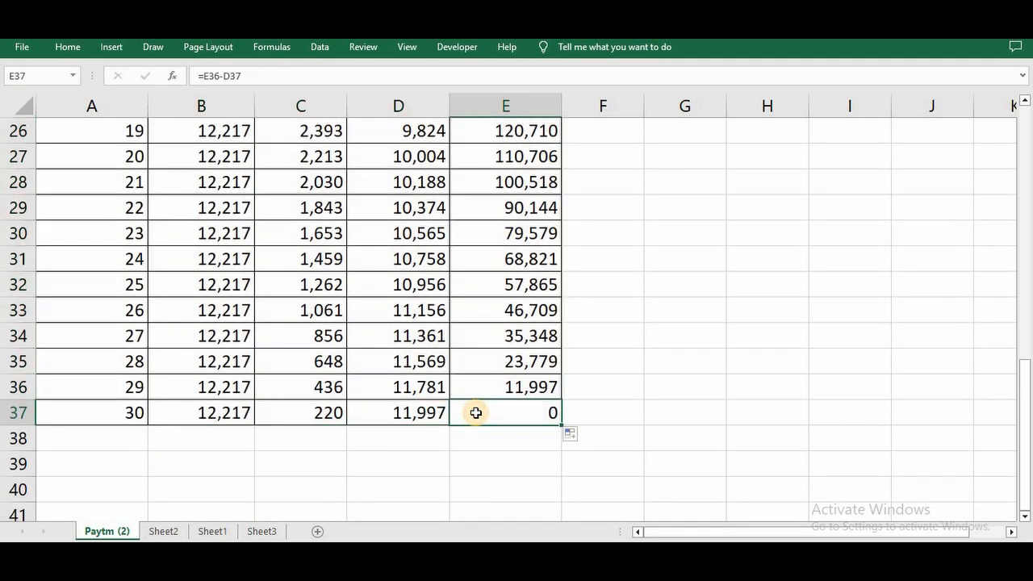